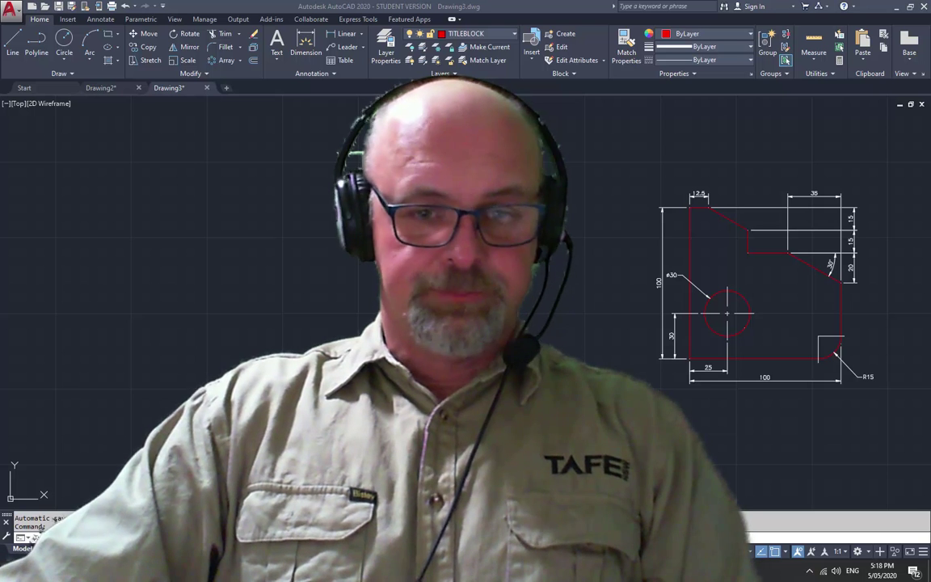
# Turn on the BORDER layer to display the A3 and A4 sheet outlines around the part.
pyautogui.scroll(-2, 566, 324)
pyautogui.moveTo(700, 332); pyautogui.dragTo(578, 328, button='middle')
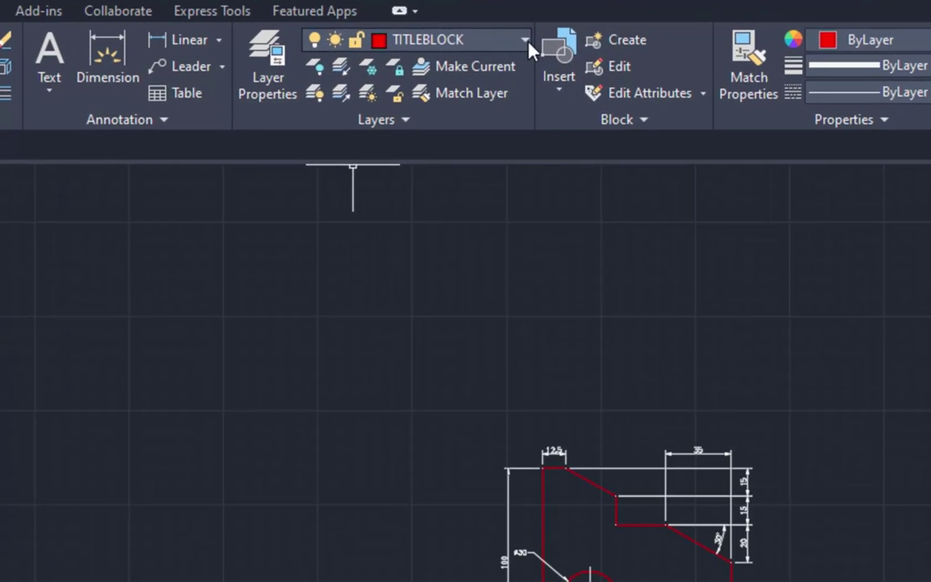
pyautogui.click(522, 39)
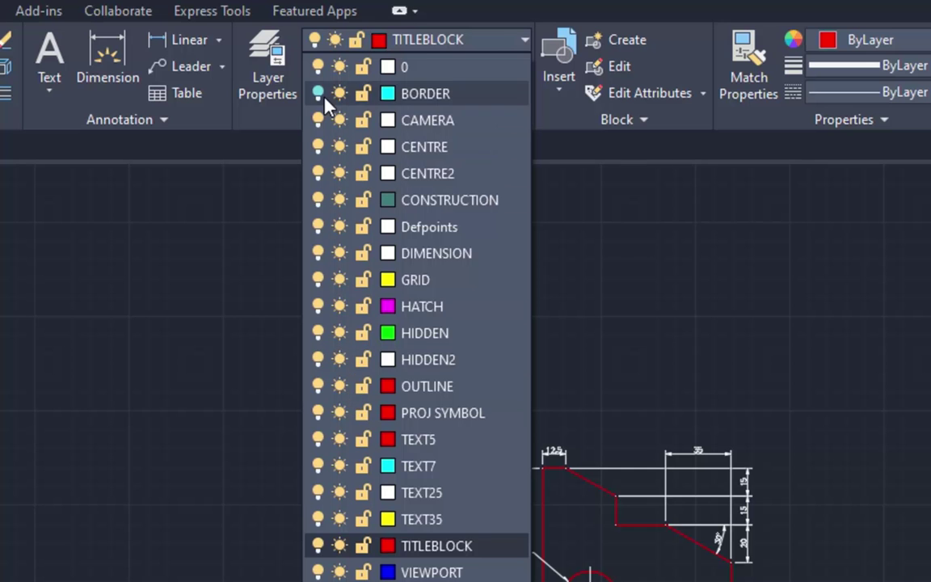
pyautogui.click(621, 270)
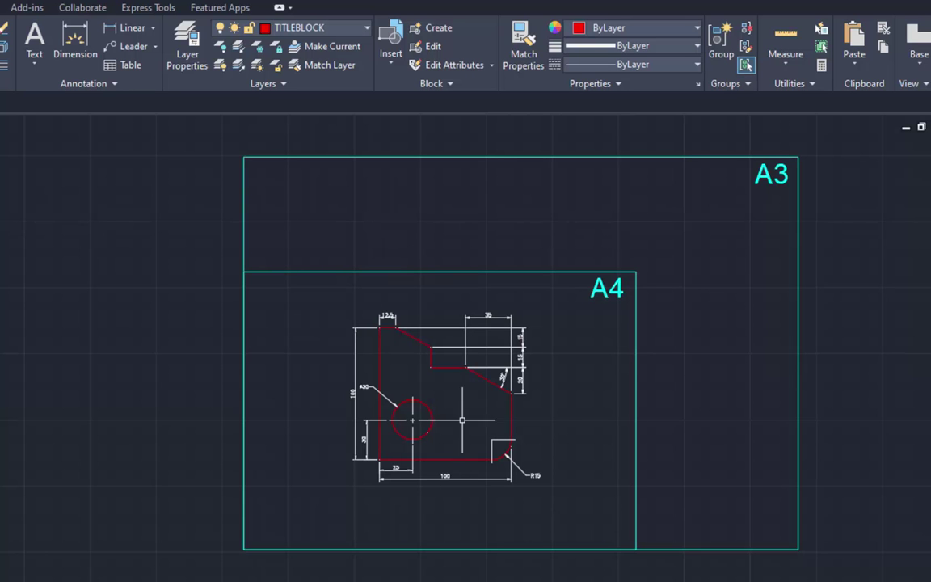
# Check the A3 outline's layer and turn the BORDER layer off to hide the sheet outlines.
pyautogui.click(686, 157)
pyautogui.moveTo(717, 243); pyautogui.dragTo(576, 257, button='middle')
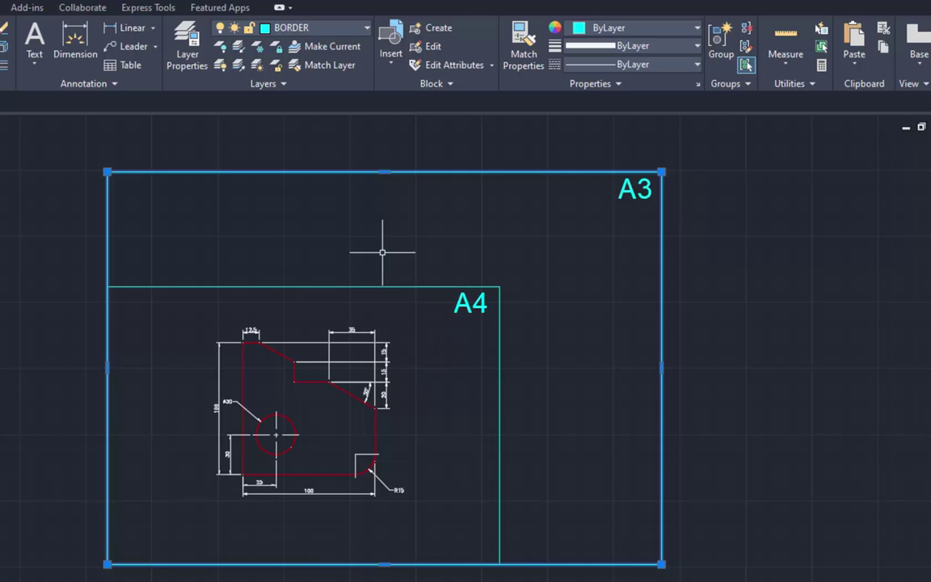
pyautogui.click(367, 31)
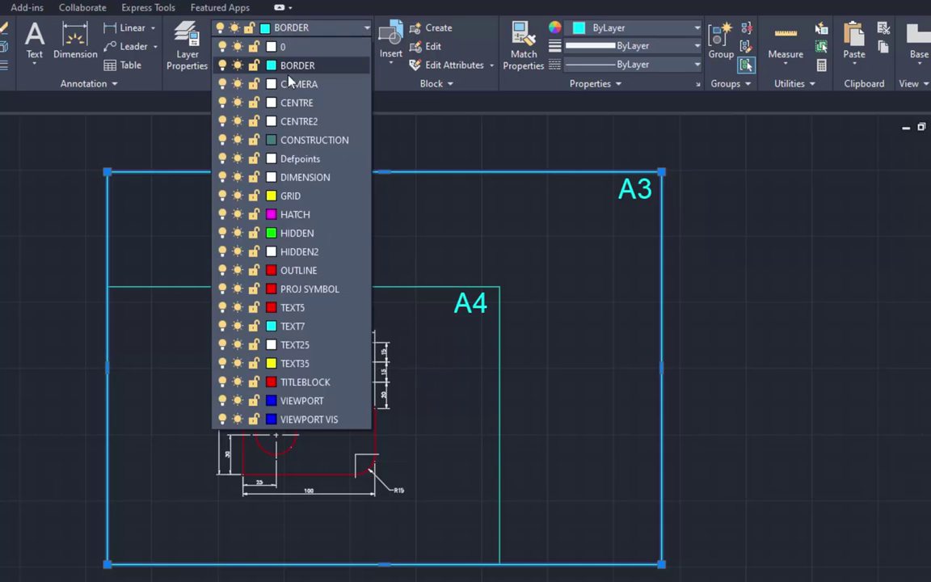
pyautogui.click(223, 66)
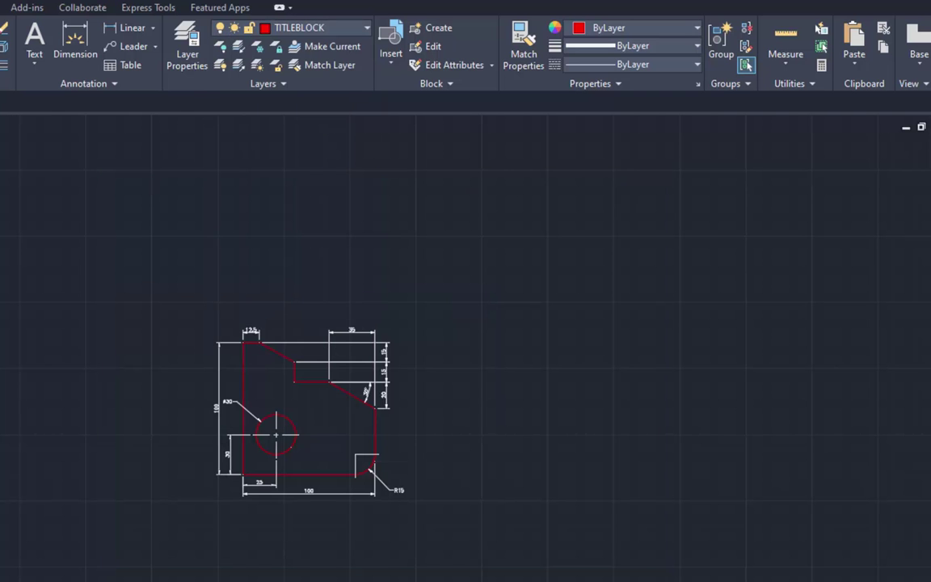
# Open the Blocks palette for inserting blocks from other drawings and place it over the drawing area.
pyautogui.moveTo(469, 283); pyautogui.dragTo(578, 209, button='middle')
pyautogui.scroll(4, 309, 349)
pyautogui.scroll(-2, 351, 345)
pyautogui.moveTo(525, 316); pyautogui.dragTo(421, 383, button='middle')
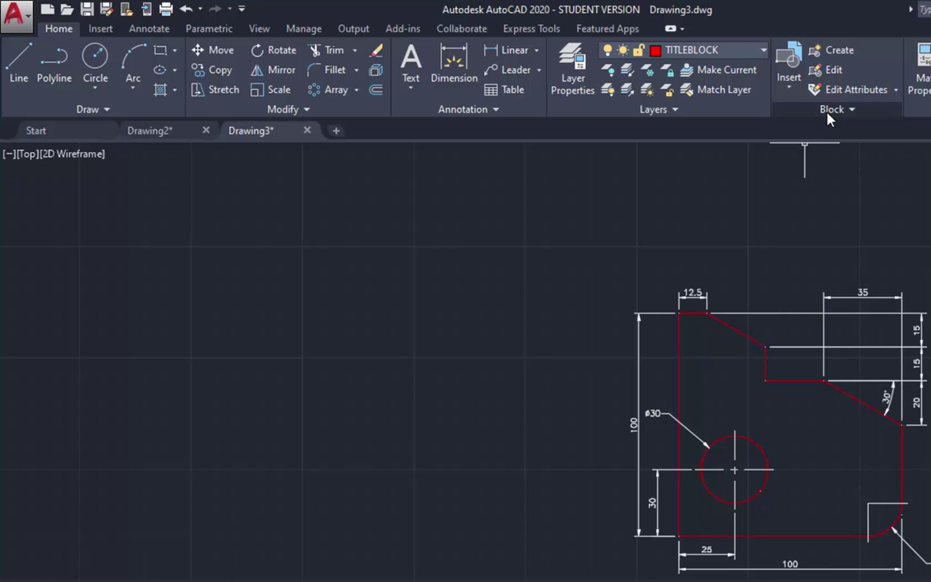
pyautogui.click(102, 30)
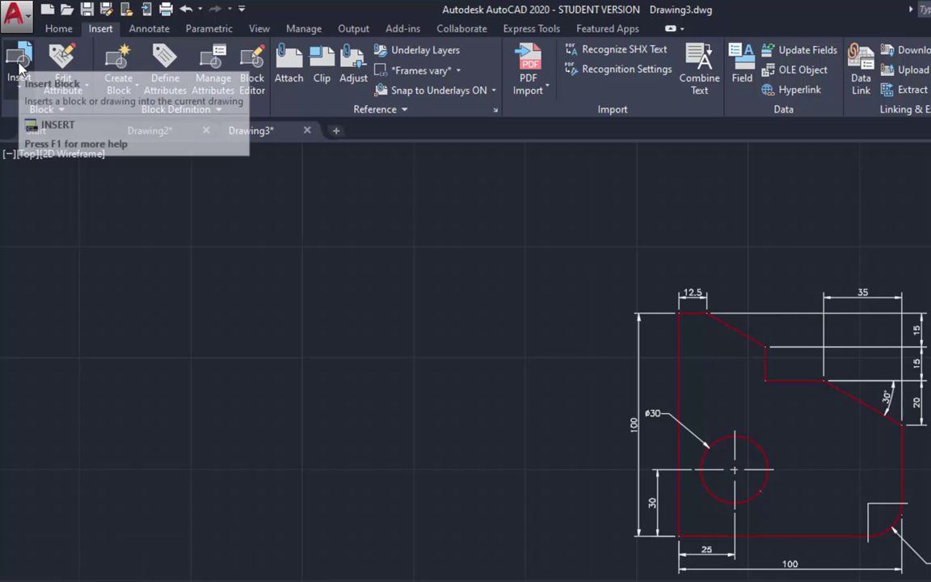
pyautogui.click(61, 30)
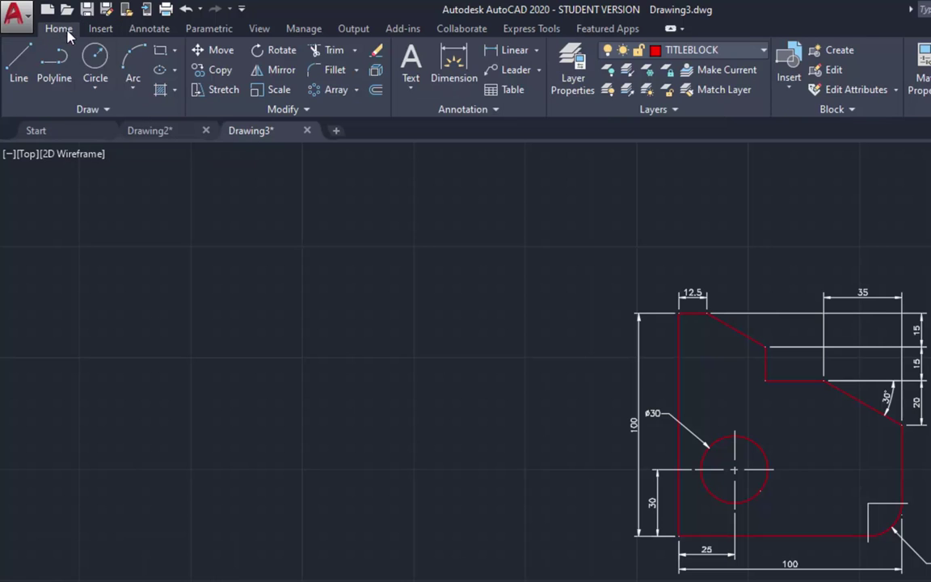
pyautogui.click(789, 91)
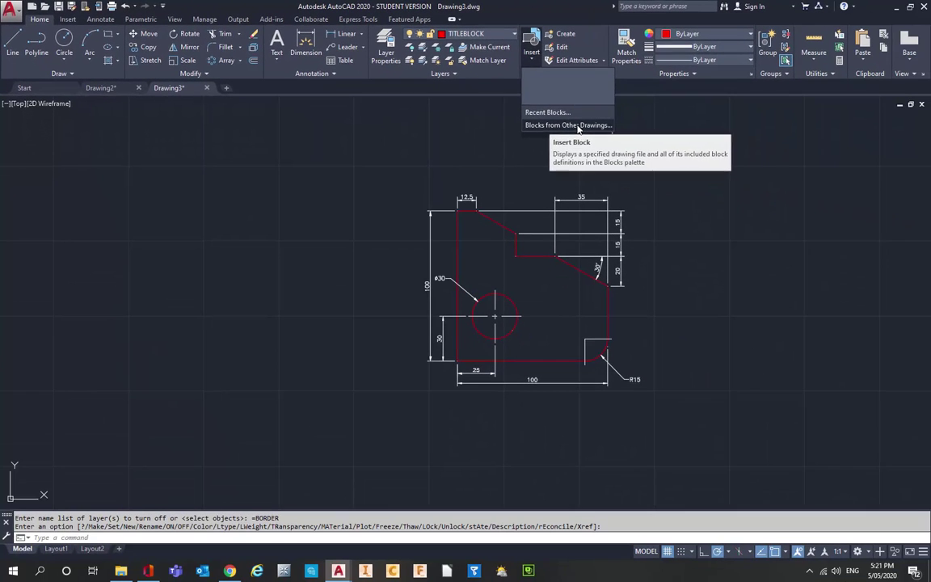
pyautogui.click(579, 126)
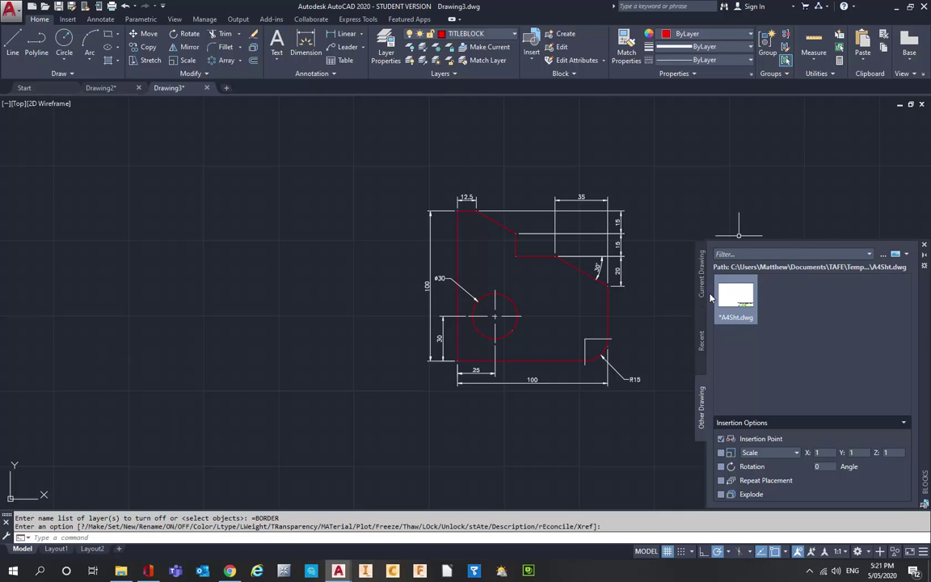
pyautogui.moveTo(924, 336)
pyautogui.mouseDown()
pyautogui.moveTo(825, 264)
pyautogui.moveTo(746, 270)
pyautogui.moveTo(736, 228)
pyautogui.mouseUp()
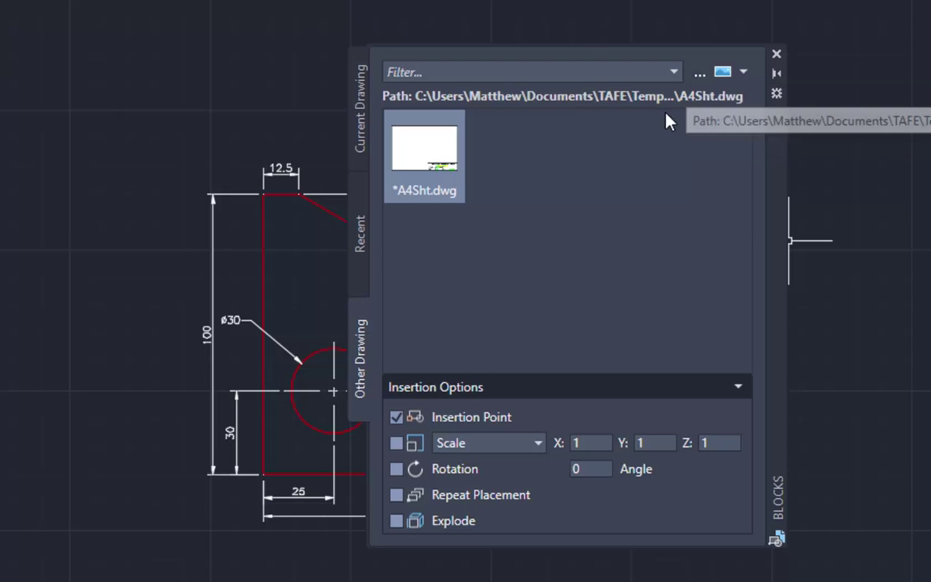
# Load the A4Sht drawing from the TAFE Templates folder as the block source.
pyautogui.click(698, 79)
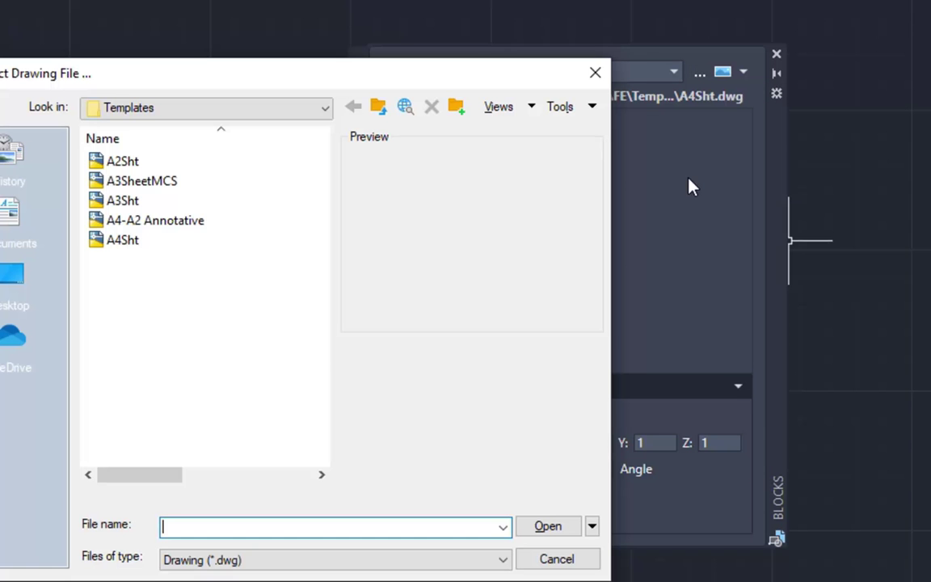
pyautogui.click(210, 108)
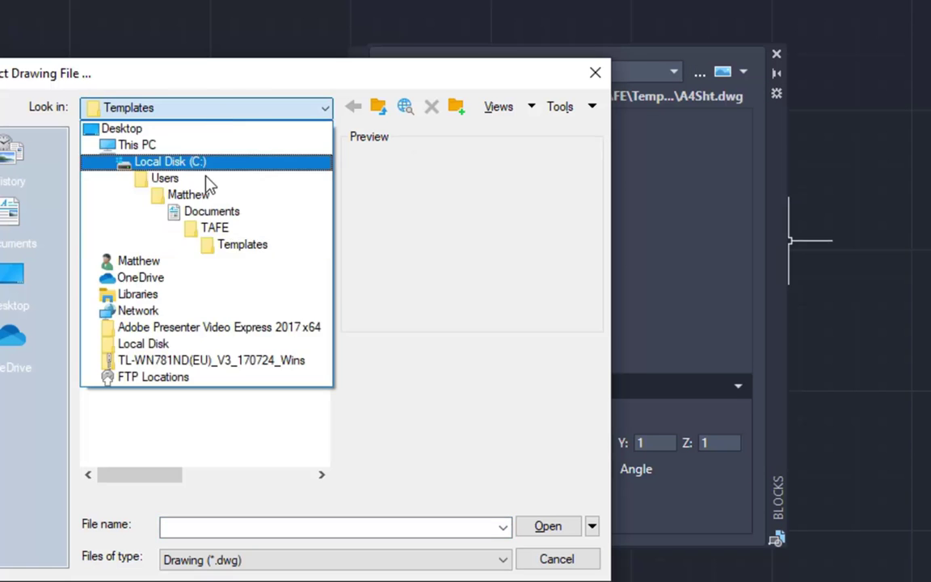
pyautogui.click(237, 245)
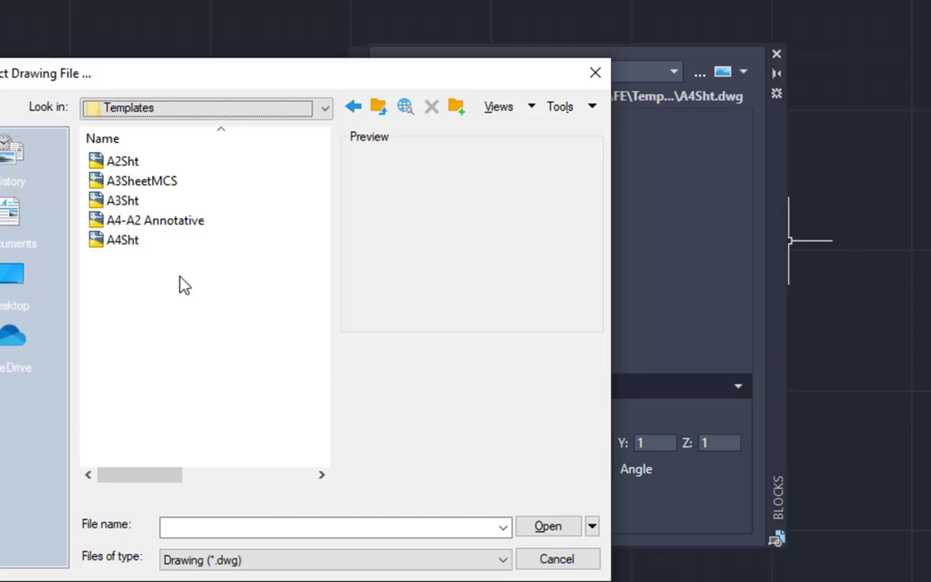
pyautogui.click(120, 244)
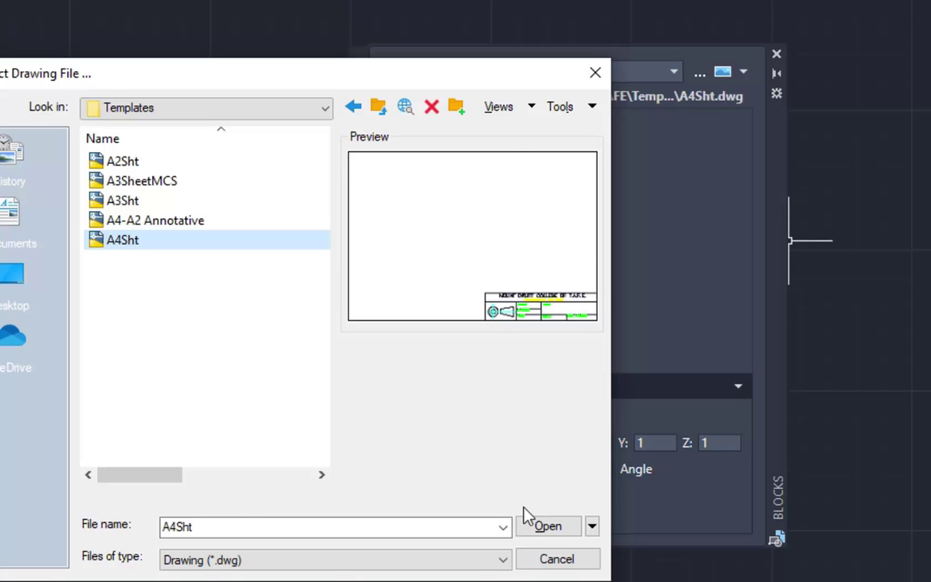
pyautogui.click(541, 527)
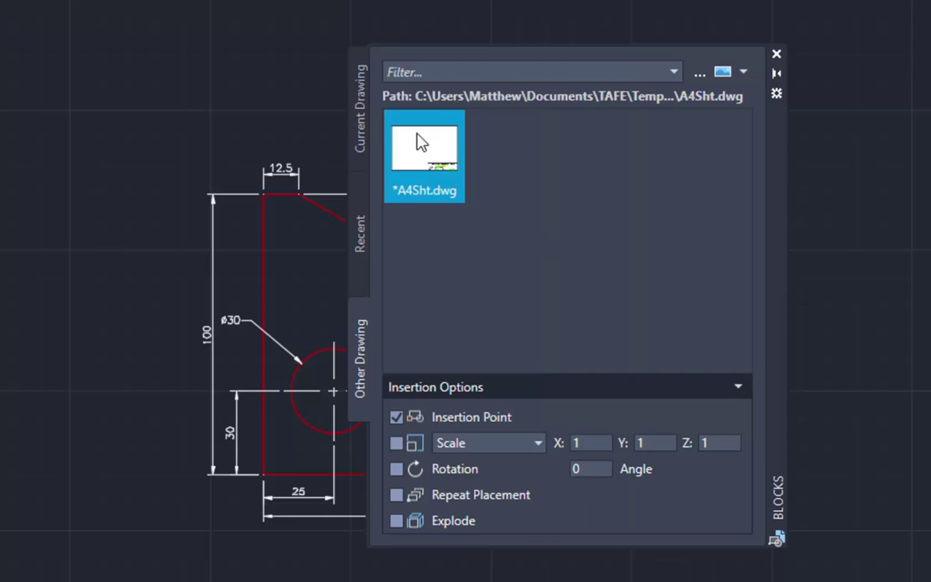
# Insert the A4Sht block so its border and title block surround the dimensioned part.
pyautogui.moveTo(450, 139)
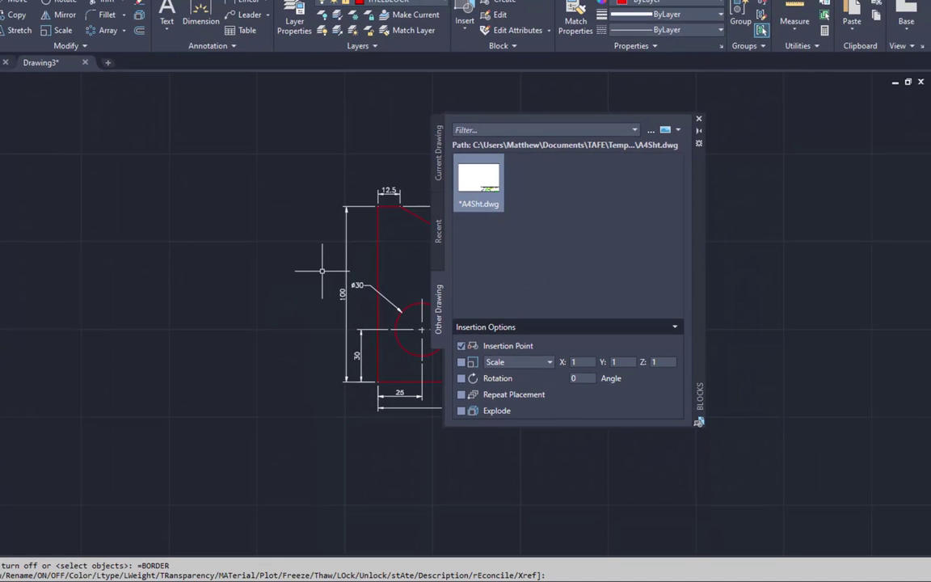
pyautogui.moveTo(702, 303)
pyautogui.mouseDown()
pyautogui.moveTo(739, 317)
pyautogui.moveTo(900, 329)
pyautogui.mouseUp()
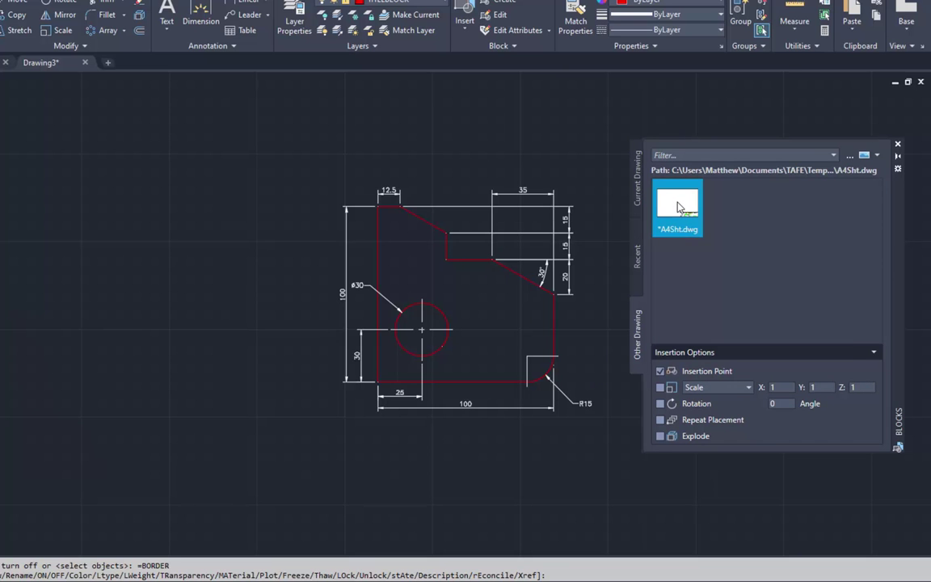
pyautogui.moveTo(680, 207)
pyautogui.moveTo(680, 207)
pyautogui.mouseDown()
pyautogui.moveTo(502, 253)
pyautogui.moveTo(424, 294)
pyautogui.moveTo(334, 352)
pyautogui.moveTo(283, 499)
pyautogui.moveTo(241, 516)
pyautogui.moveTo(206, 505)
pyautogui.moveTo(209, 518)
pyautogui.moveTo(208, 507)
pyautogui.mouseUp()
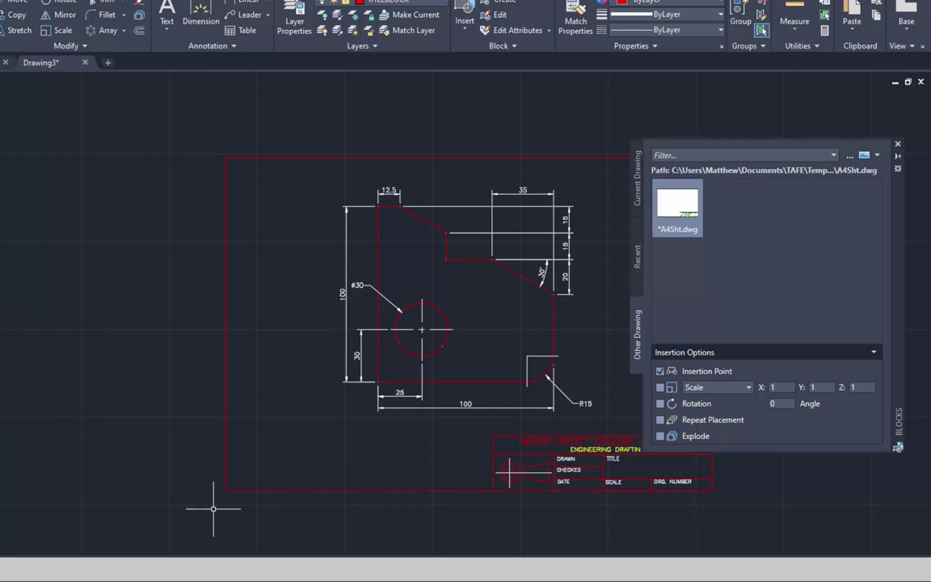
# Move the inserted A4 sheet slightly by its insertion point, keeping the part inside the border.
pyautogui.scroll(-3, 254, 441)
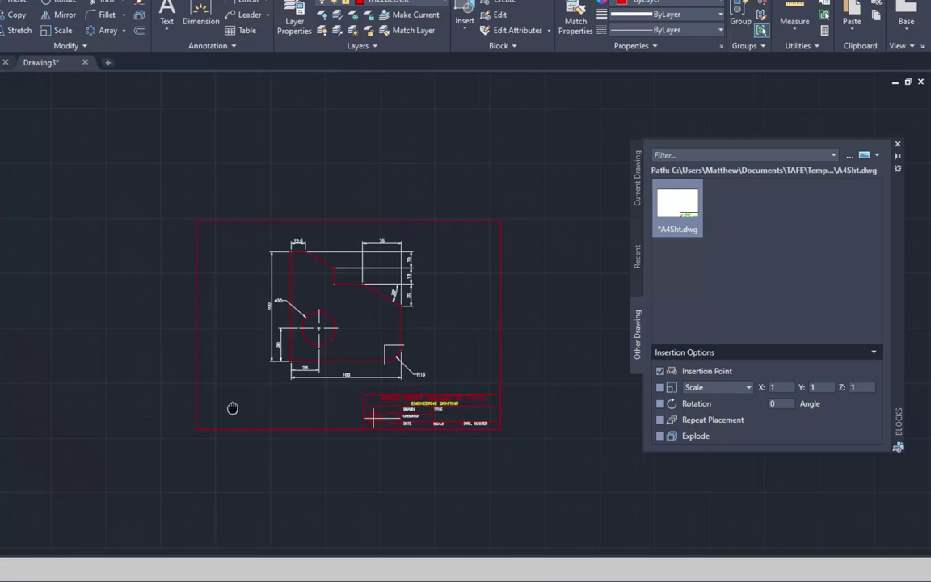
pyautogui.moveTo(251, 424); pyautogui.dragTo(272, 338, button='middle')
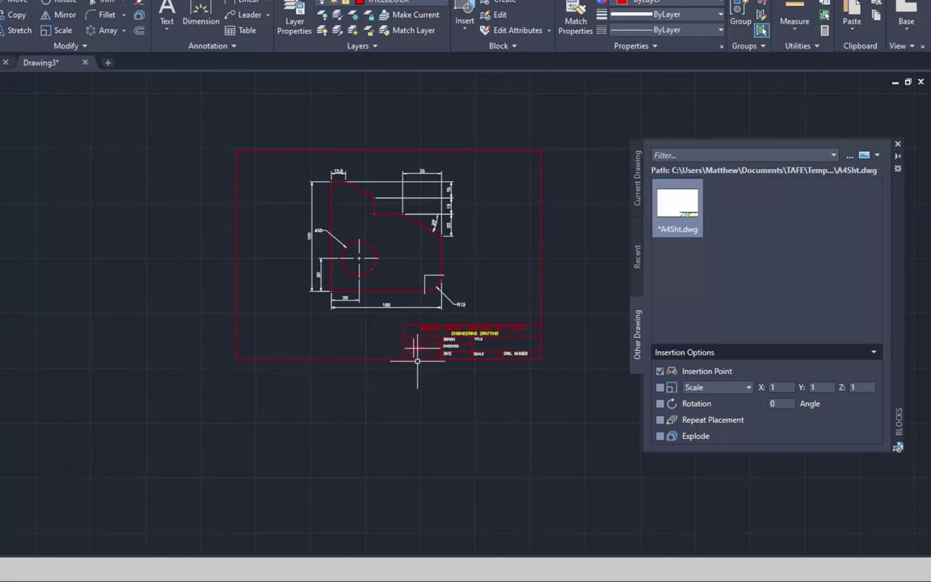
pyautogui.click(419, 360)
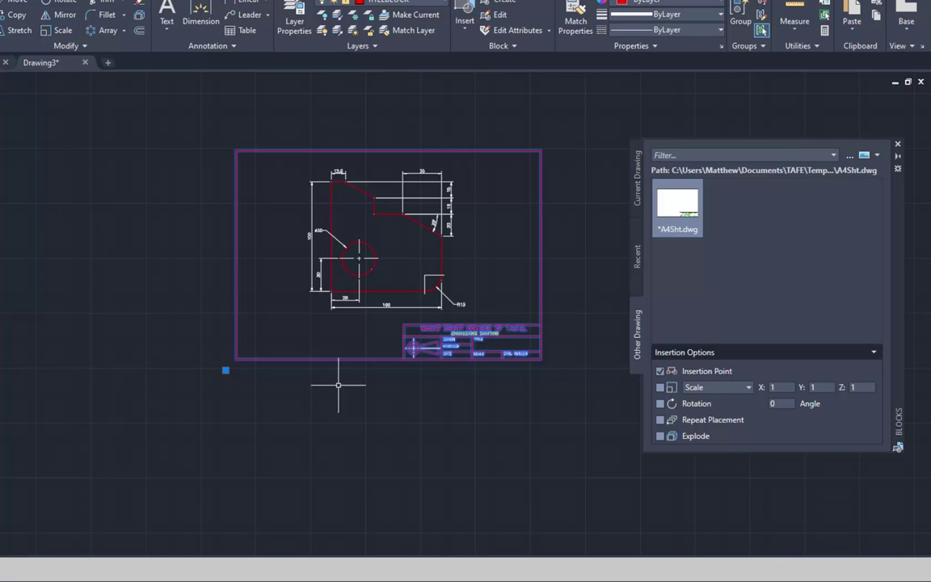
pyautogui.click(225, 370)
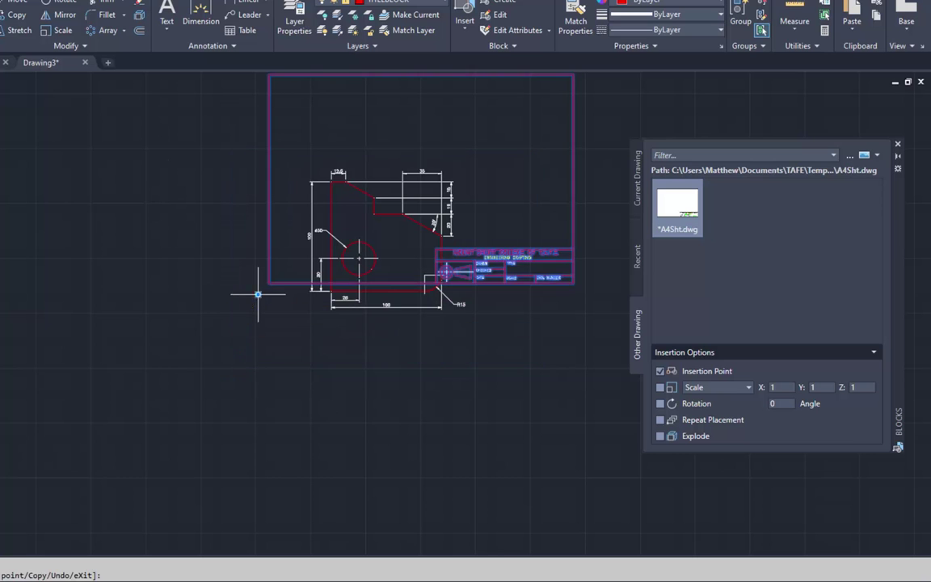
pyautogui.click(229, 373)
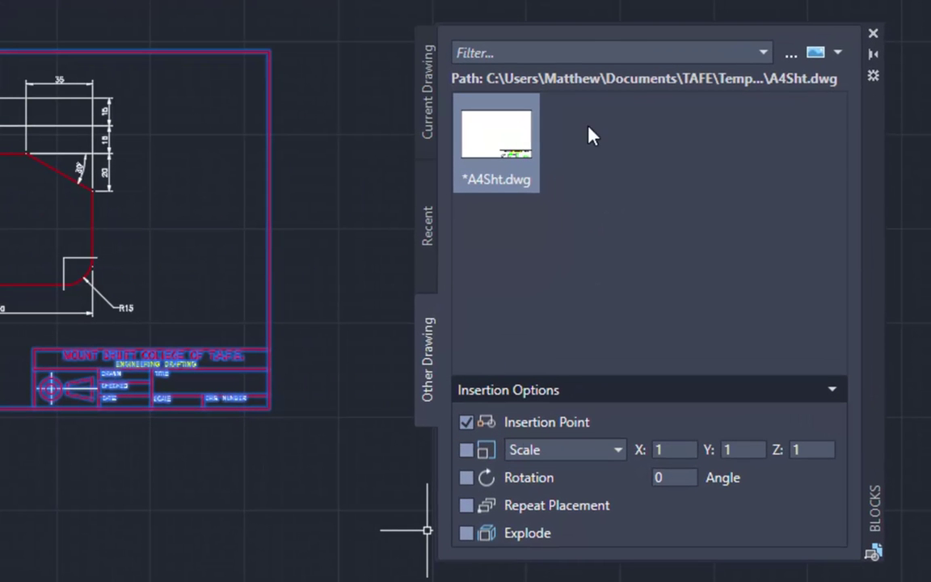
# Review the insertion options with Insertion Point enabled, and close the Blocks palette.
pyautogui.moveTo(875, 245)
pyautogui.mouseDown()
pyautogui.moveTo(657, 183)
pyautogui.moveTo(624, 185)
pyautogui.mouseUp()
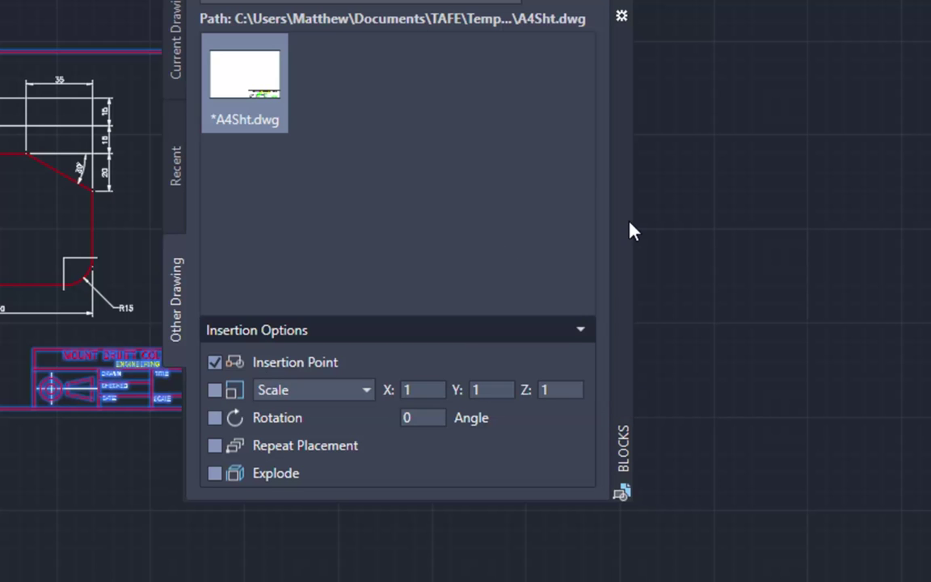
pyautogui.click(214, 363)
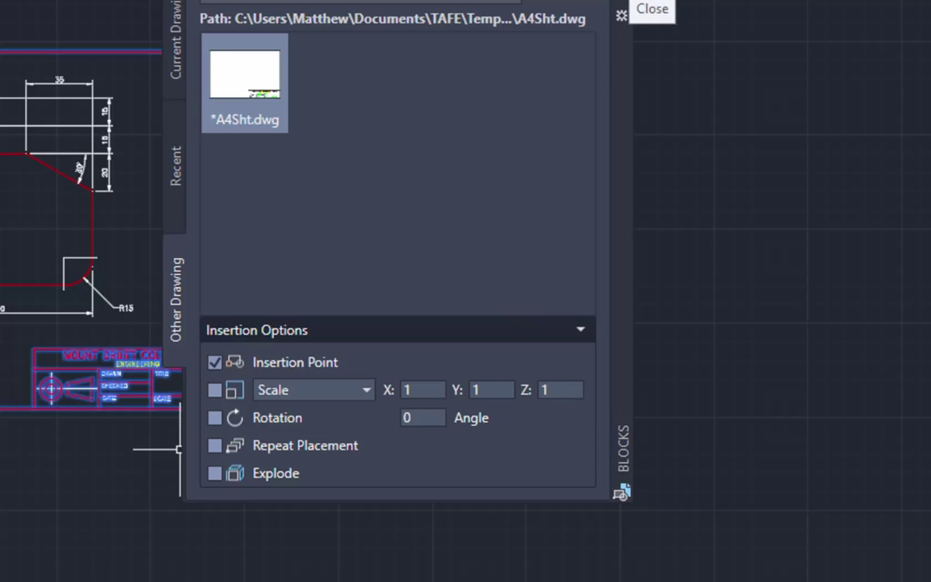
pyautogui.click(622, 16)
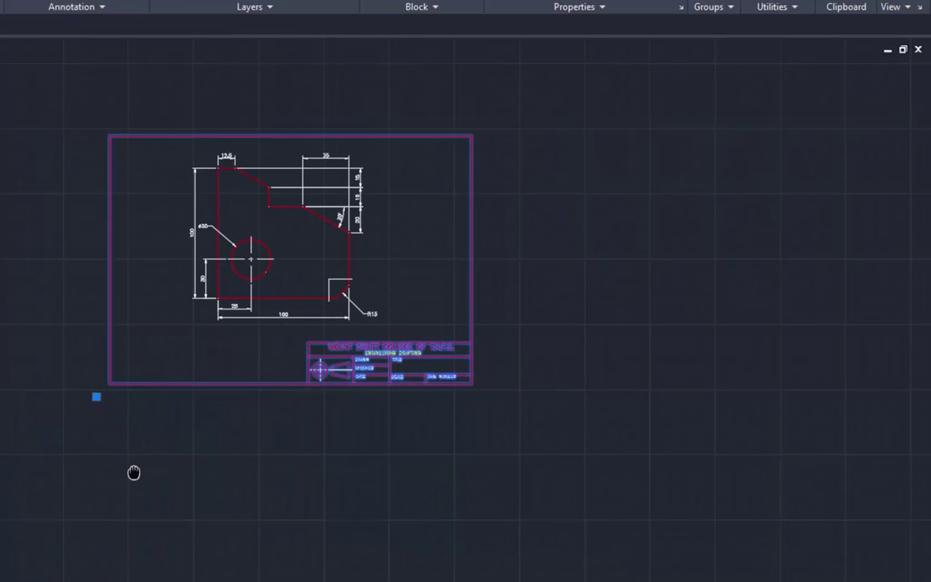
# Fine-tune the A4 sheet's position by its insertion point so the part sits clear of the border and title block.
pyautogui.moveTo(134, 472); pyautogui.dragTo(331, 511, button='middle')
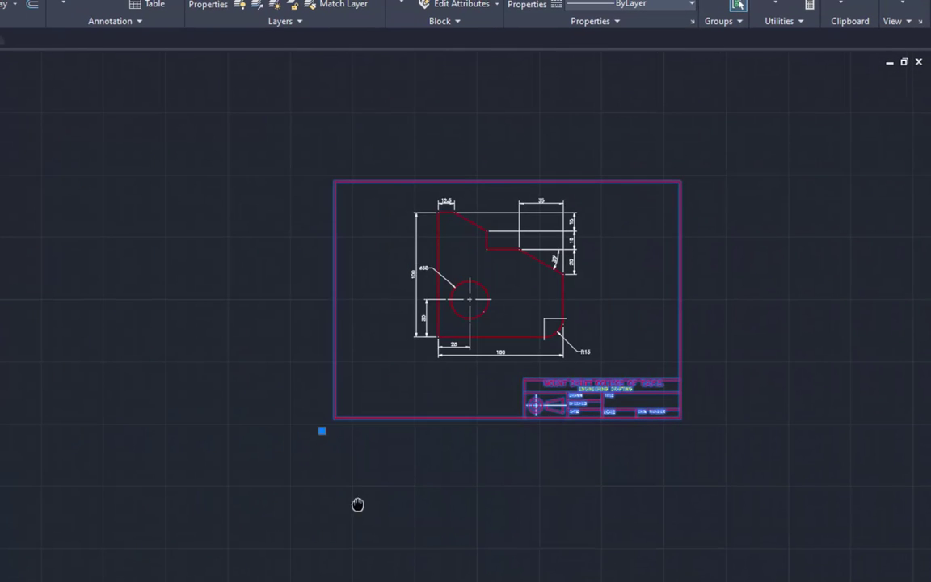
pyautogui.scroll(2, 379, 404)
pyautogui.moveTo(365, 389); pyautogui.dragTo(363, 448, button='middle')
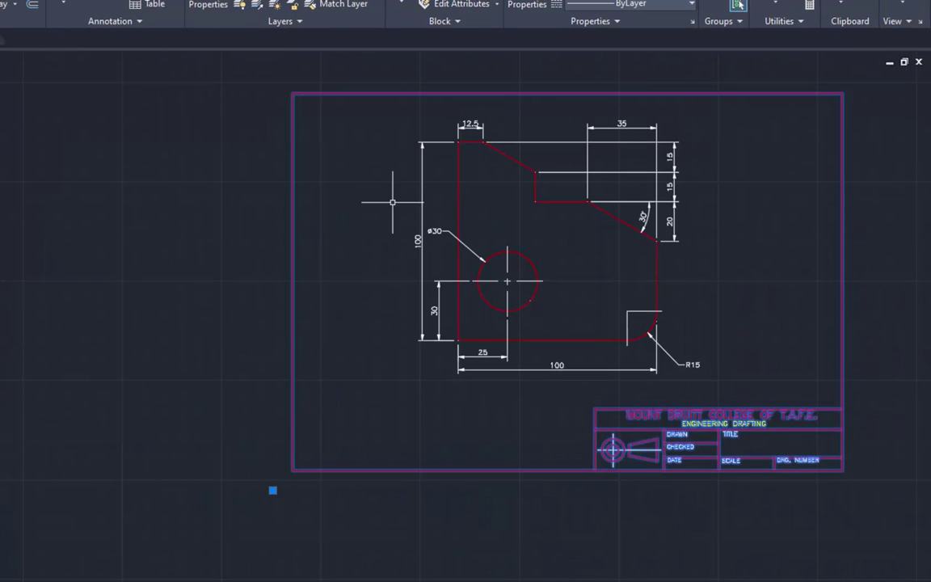
pyautogui.click(274, 491)
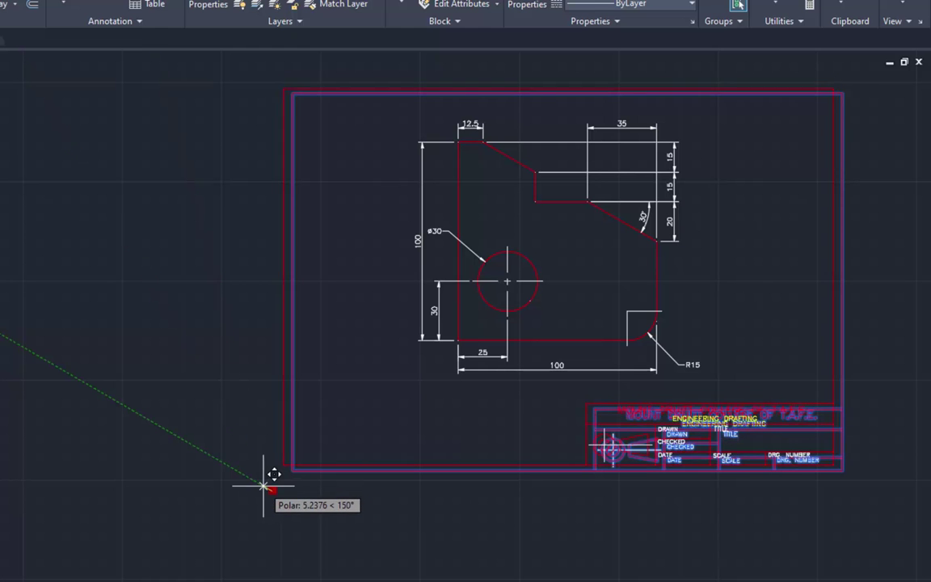
pyautogui.click(256, 487)
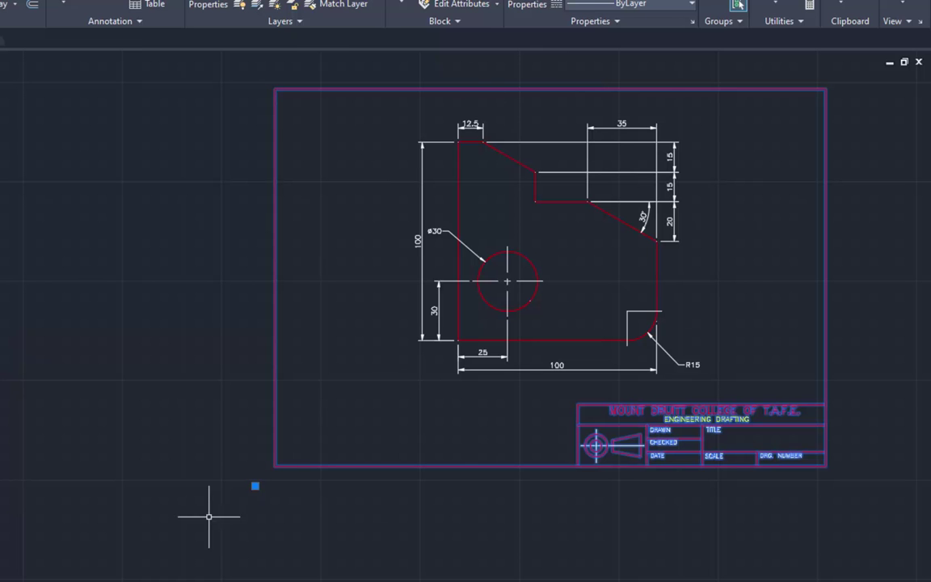
pyautogui.click(255, 486)
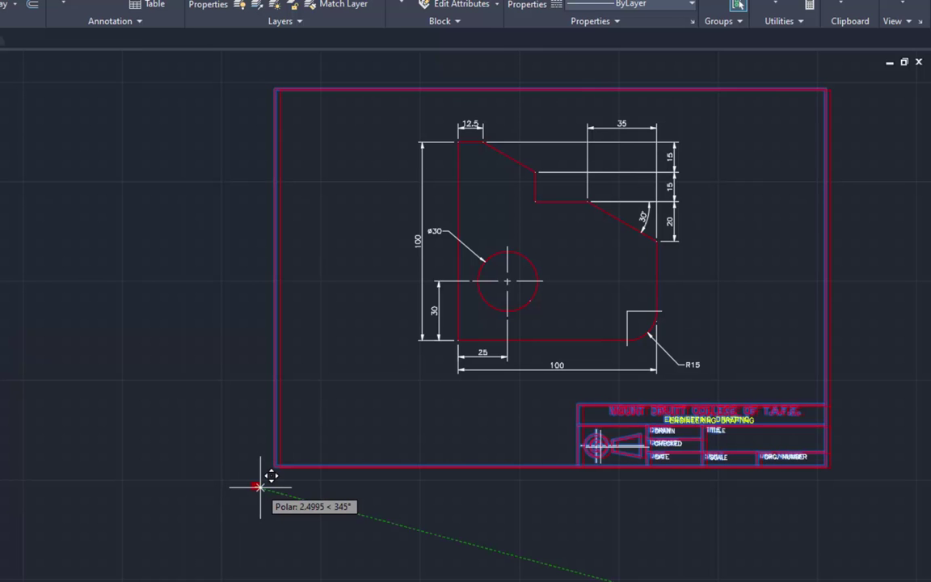
pyautogui.click(261, 486)
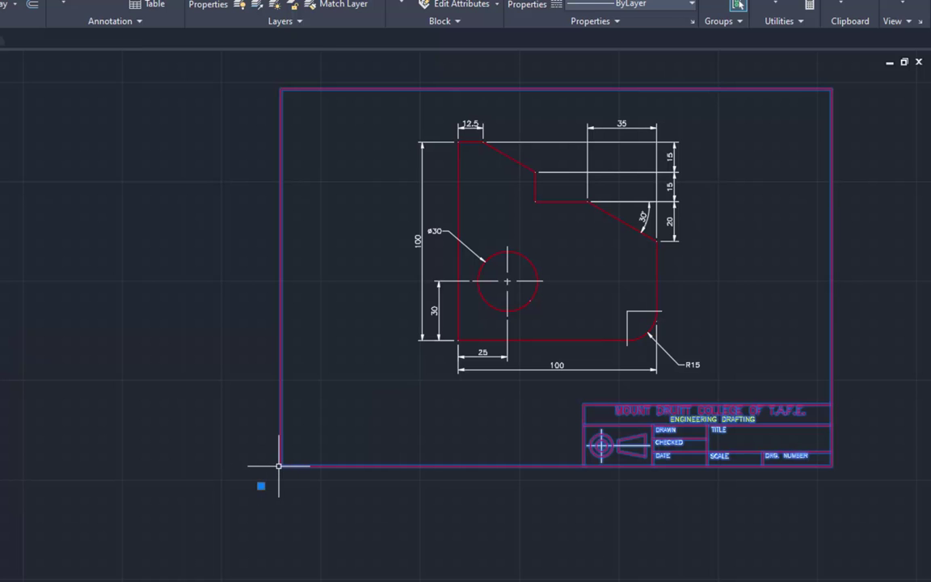
pyautogui.moveTo(281, 467)
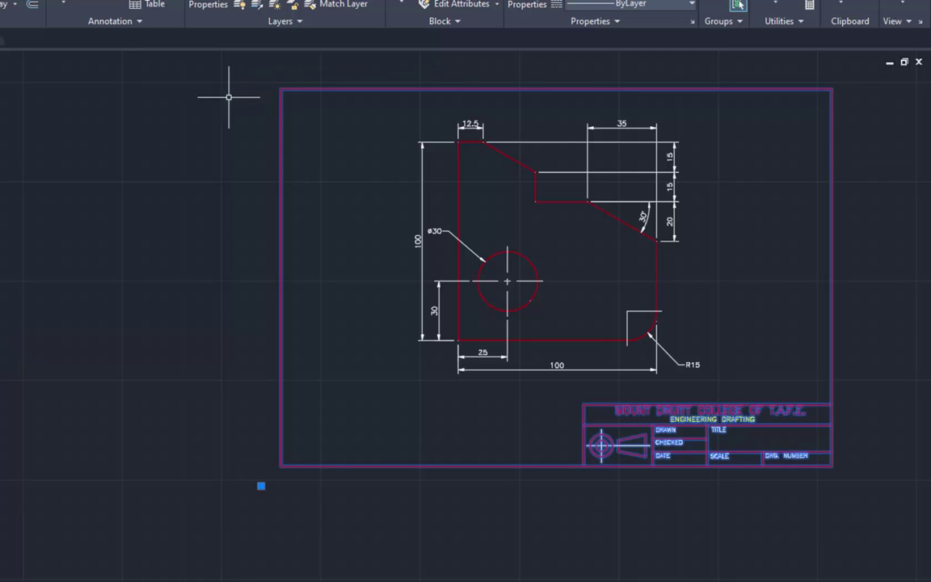
# Deselect the sheet and add single-line text with the drafter's initials beside DRAWN in the title block, at rotation 0.
pyautogui.moveTo(735, 85)
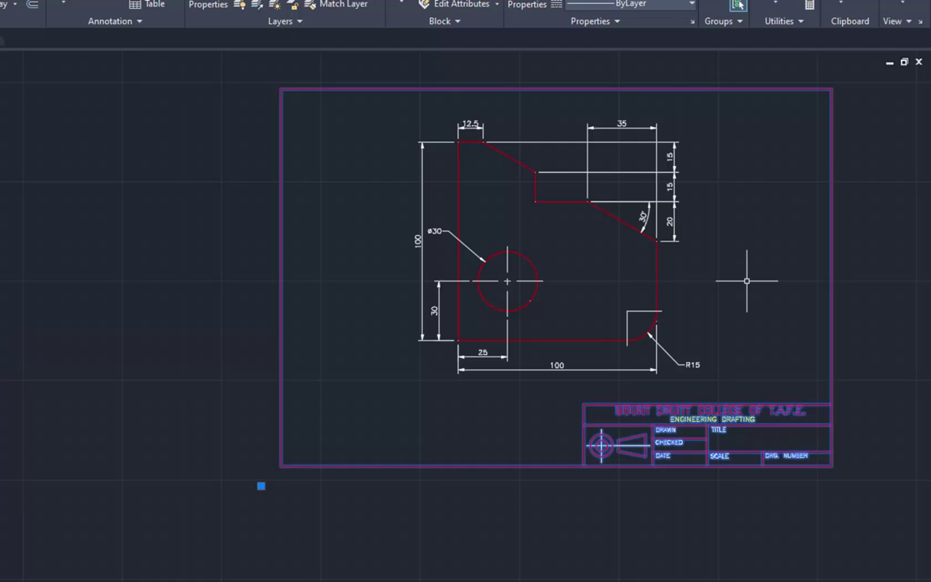
pyautogui.press('Escape')
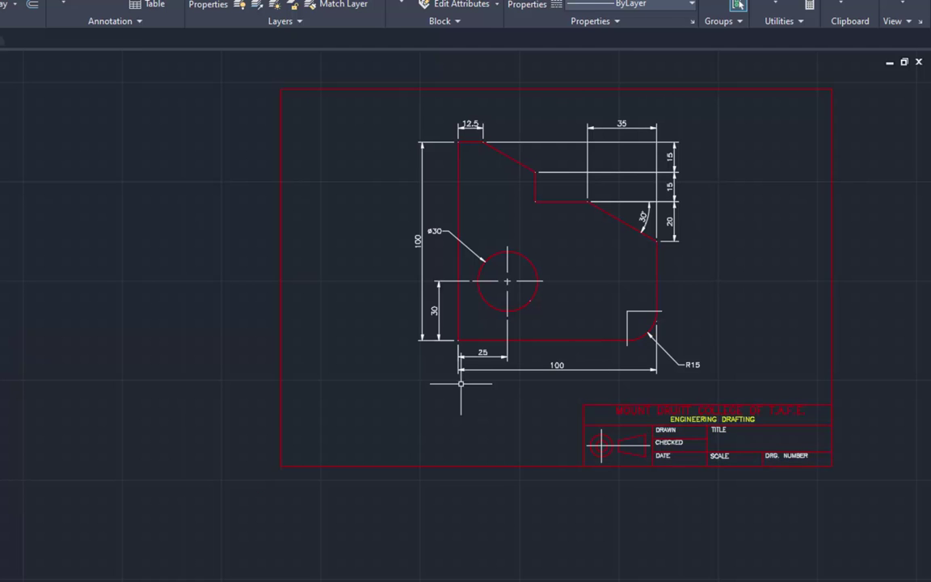
pyautogui.scroll(3, 460, 341)
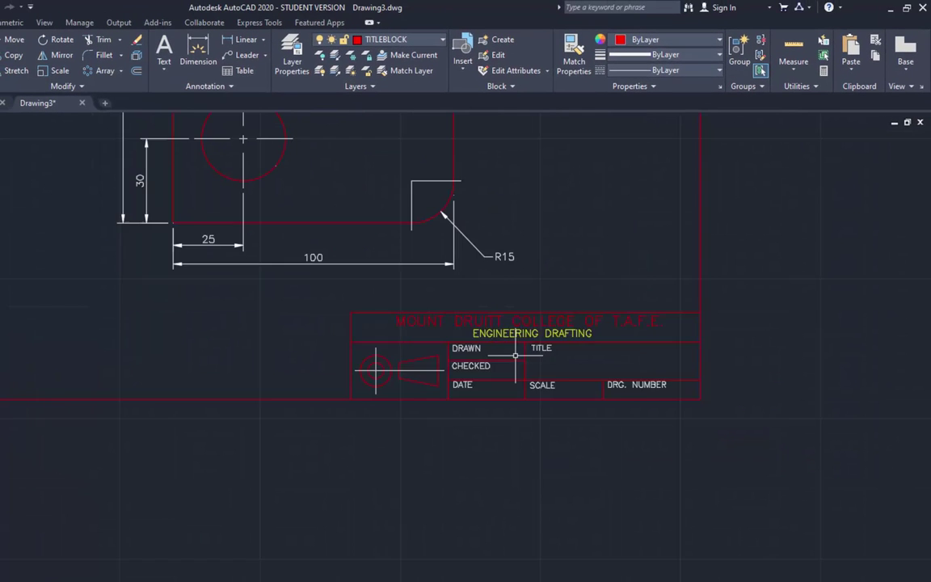
pyautogui.scroll(4, 514, 366)
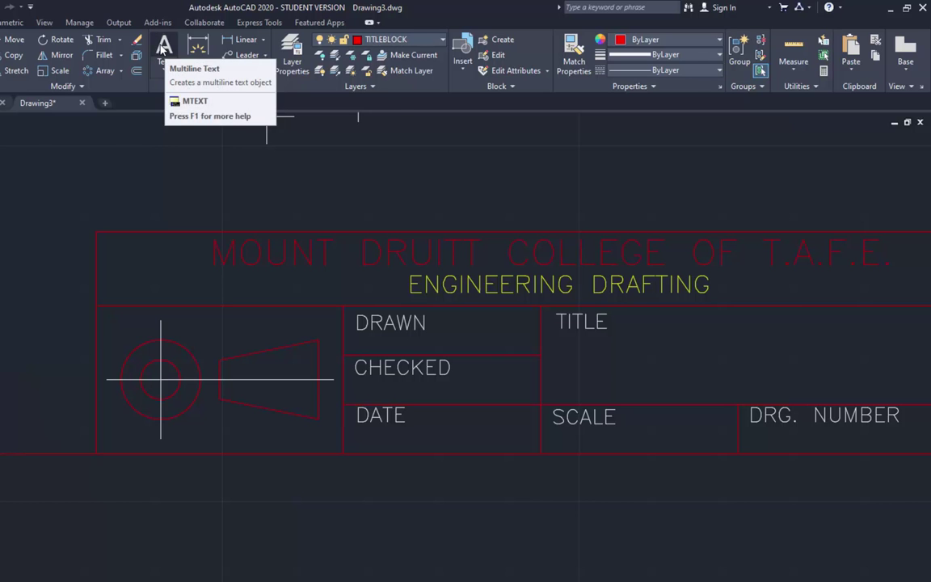
pyautogui.click(164, 66)
pyautogui.click(193, 122)
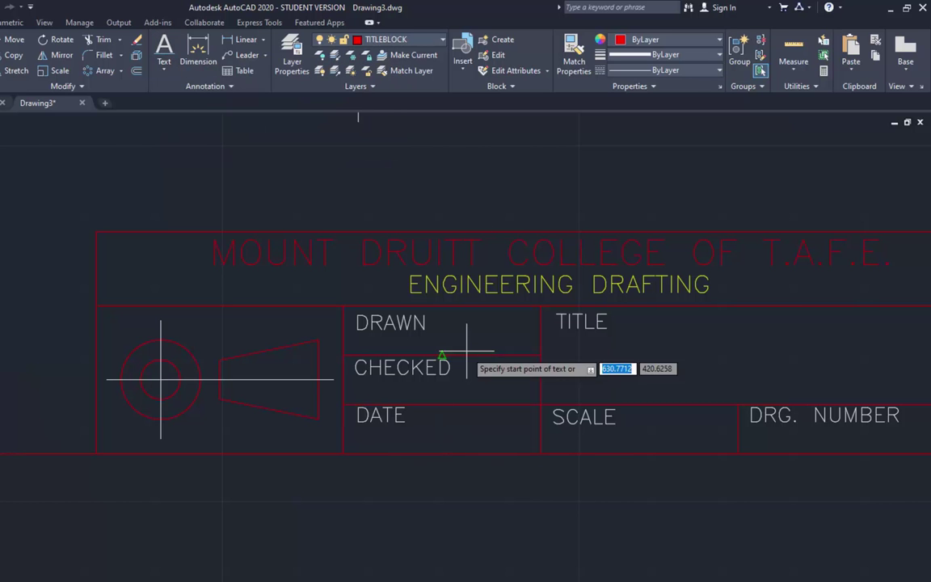
pyautogui.click(436, 341)
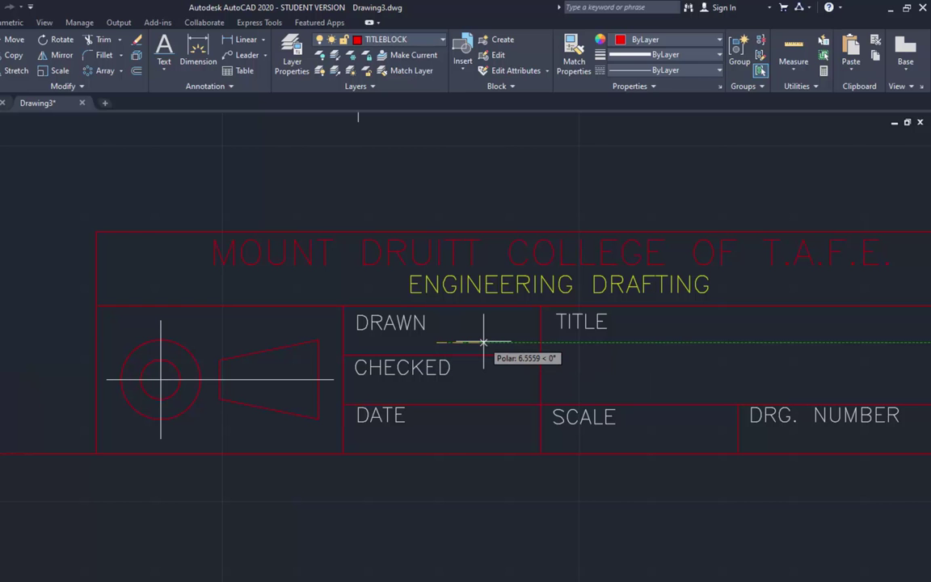
pyautogui.click(483, 342)
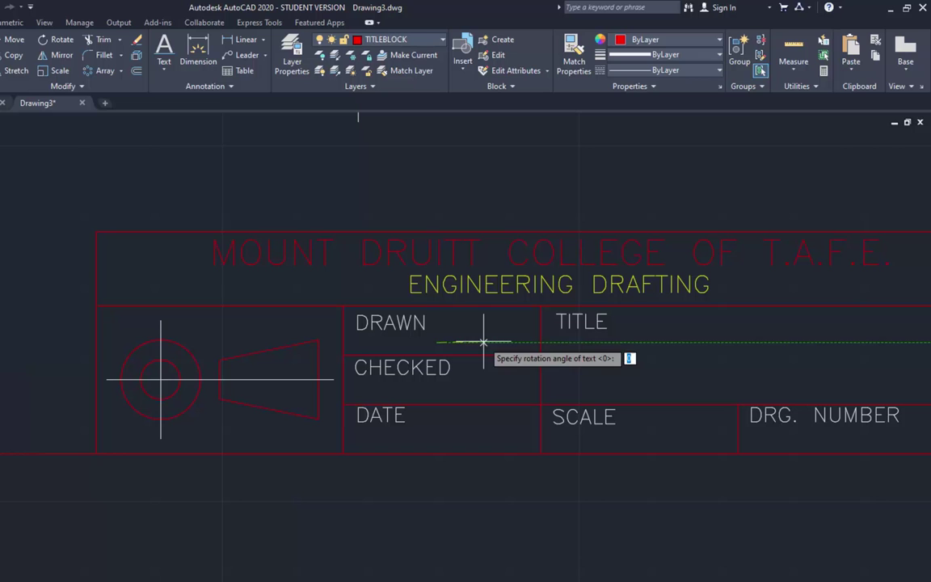
pyautogui.press('Return')
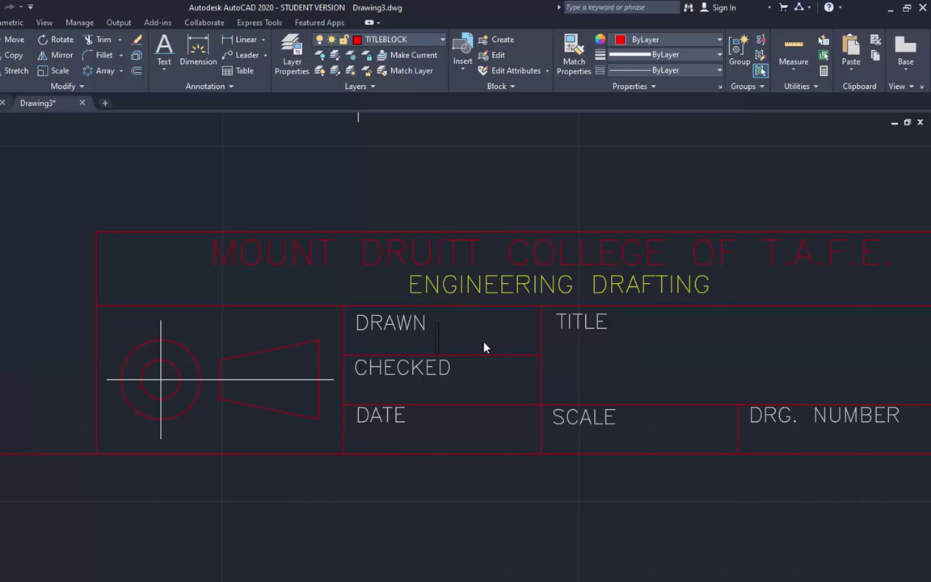
pyautogui.write('MCS')
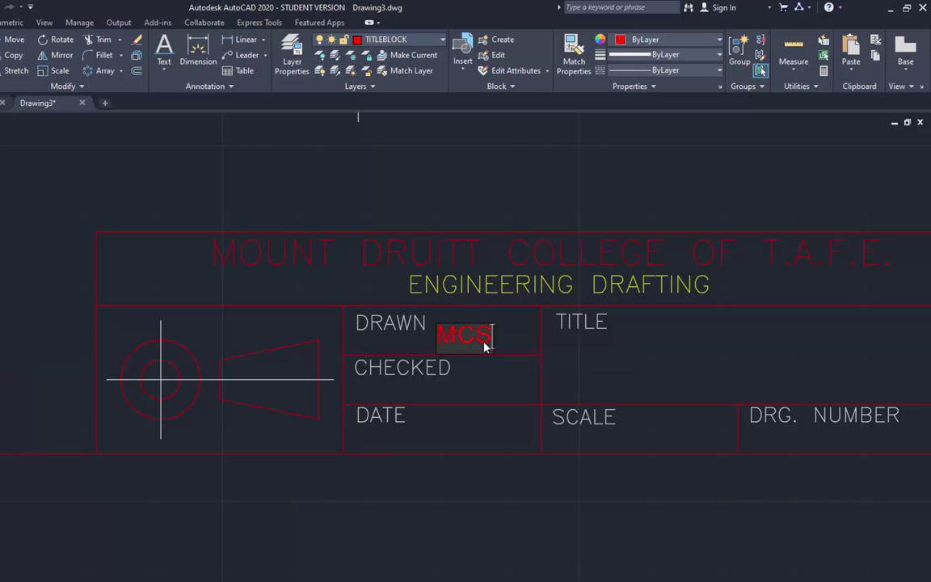
pyautogui.press('Return')
pyautogui.press('Return')
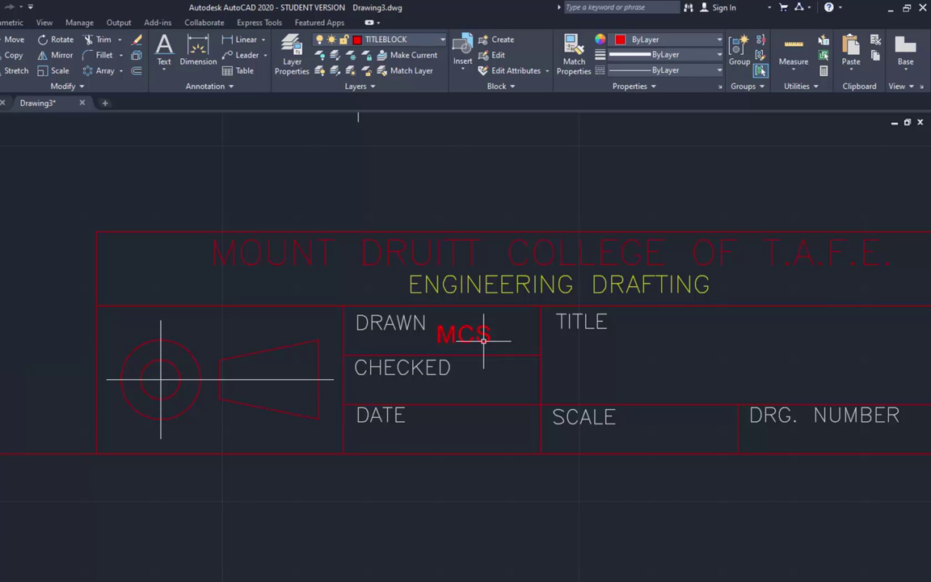
# Copy the initials text from the DRAWN cell into the DATE, SCALE, TITLE and DRG. NUMBER cells.
pyautogui.click(511, 340)
pyautogui.click(474, 320)
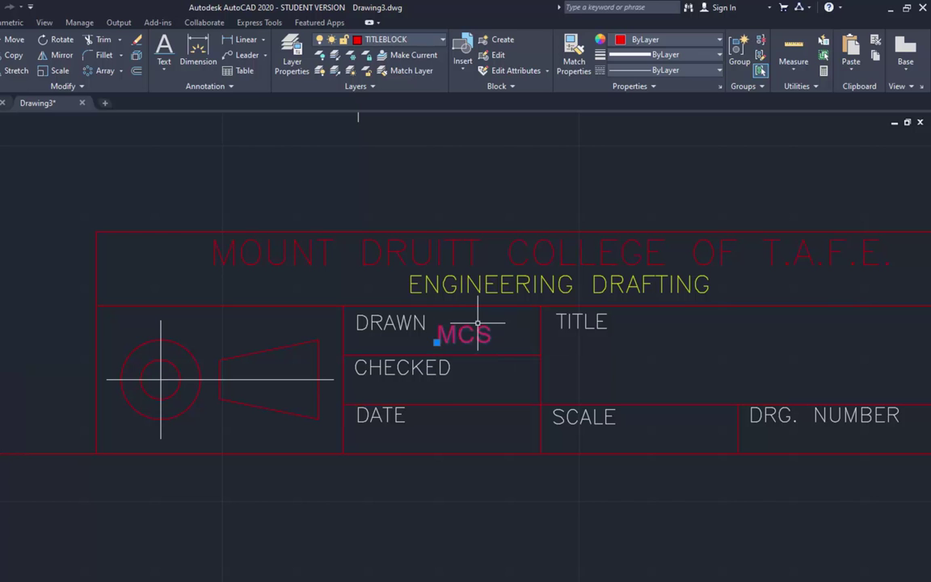
pyautogui.click(13, 55)
pyautogui.click(343, 354)
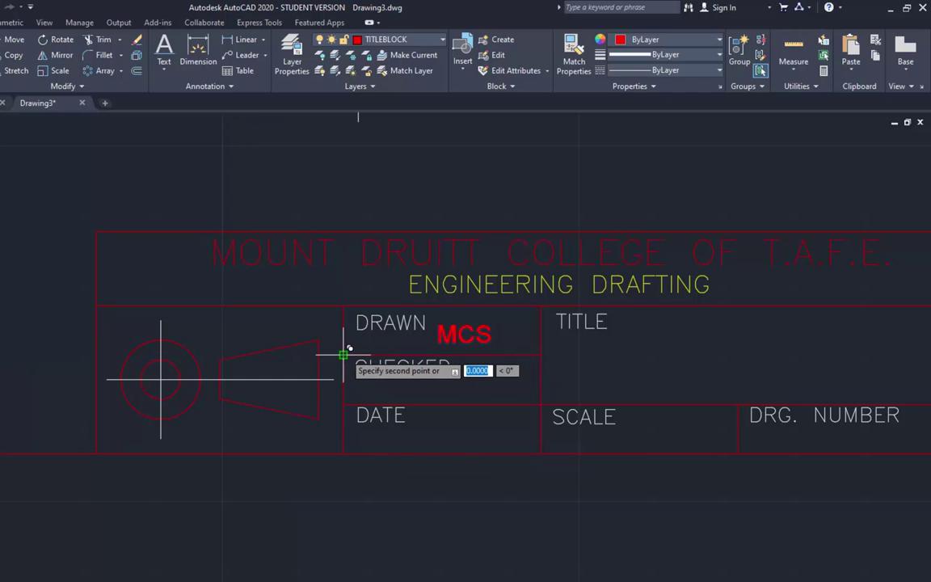
pyautogui.click(342, 452)
pyautogui.click(542, 450)
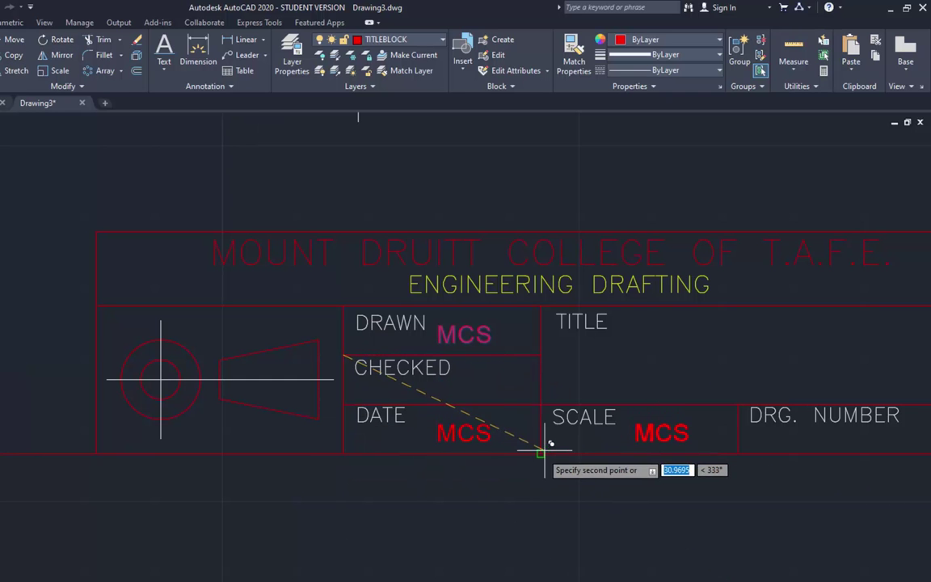
pyautogui.click(738, 453)
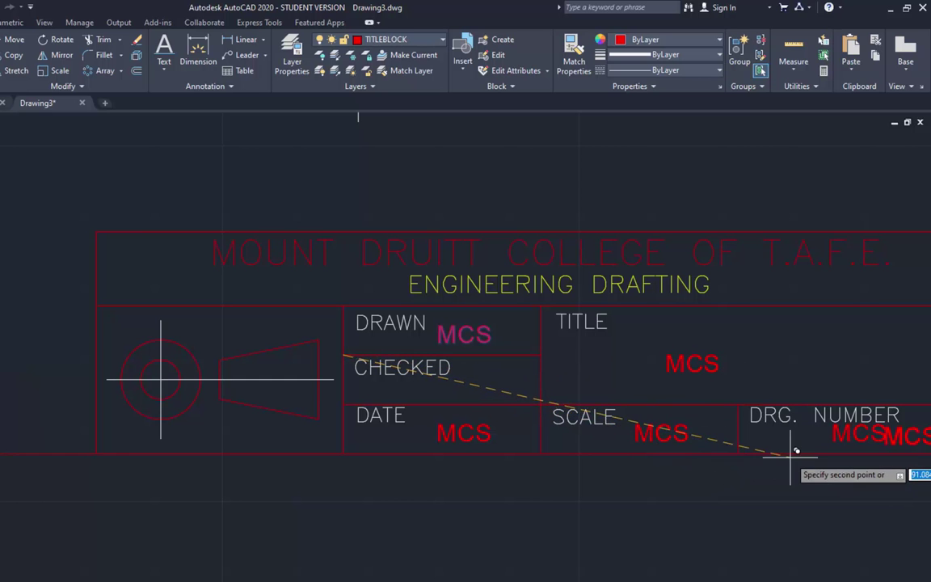
pyautogui.press('Escape')
# Change the copied text in the DATE cell to 5/5/20 and in the SCALE cell to 1:1.
pyautogui.moveTo(790, 467); pyautogui.dragTo(723, 447, button='middle')
pyautogui.doubleClick(393, 417)
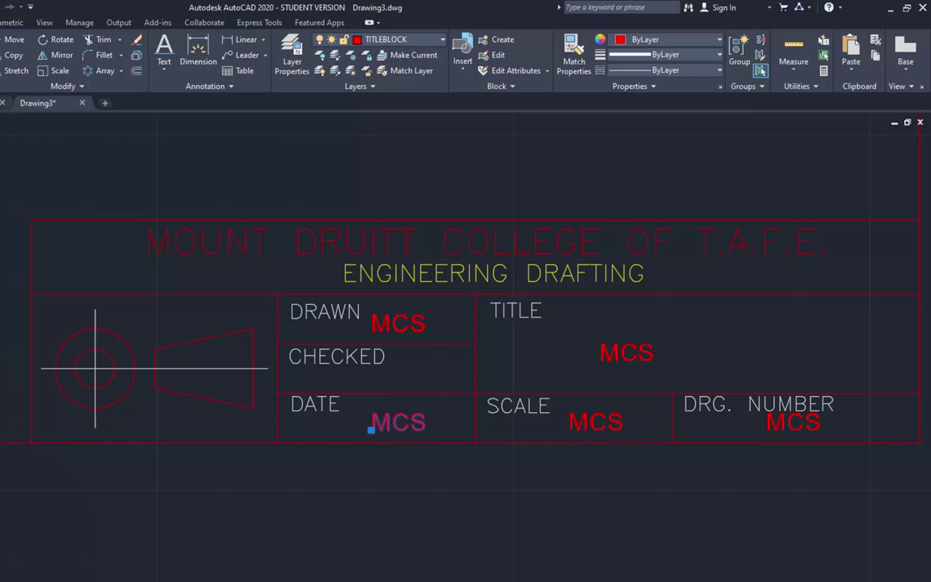
pyautogui.write('5')
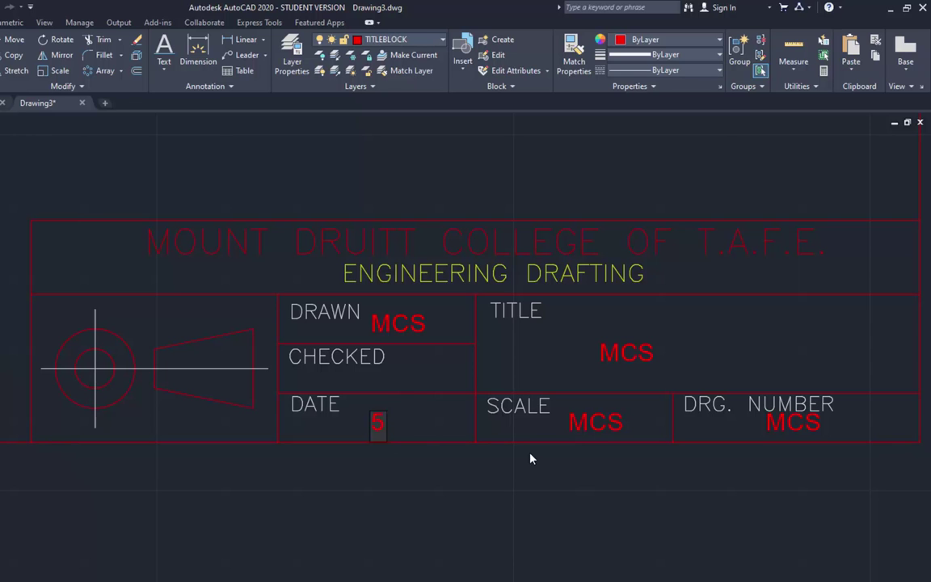
pyautogui.write('/5/20')
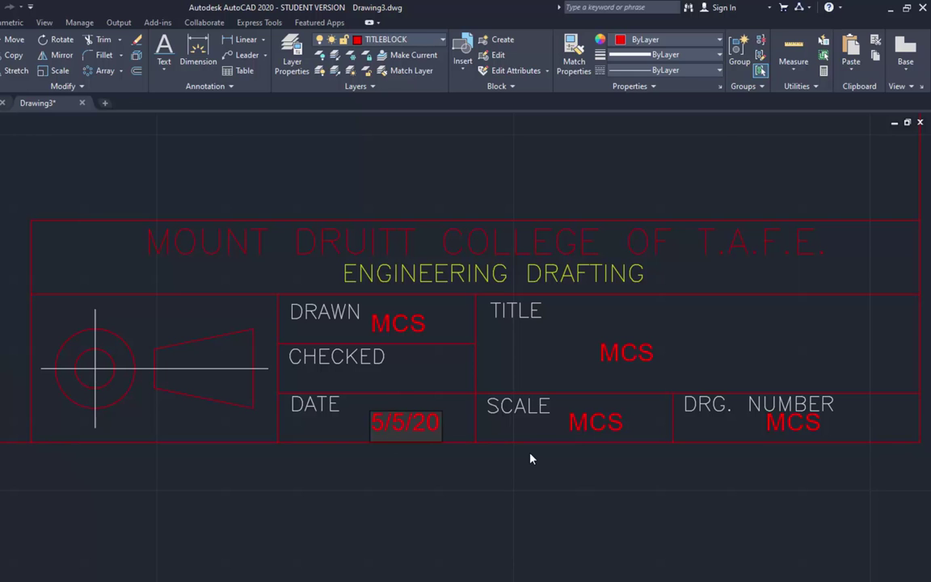
pyautogui.press('Return')
pyautogui.click(596, 424)
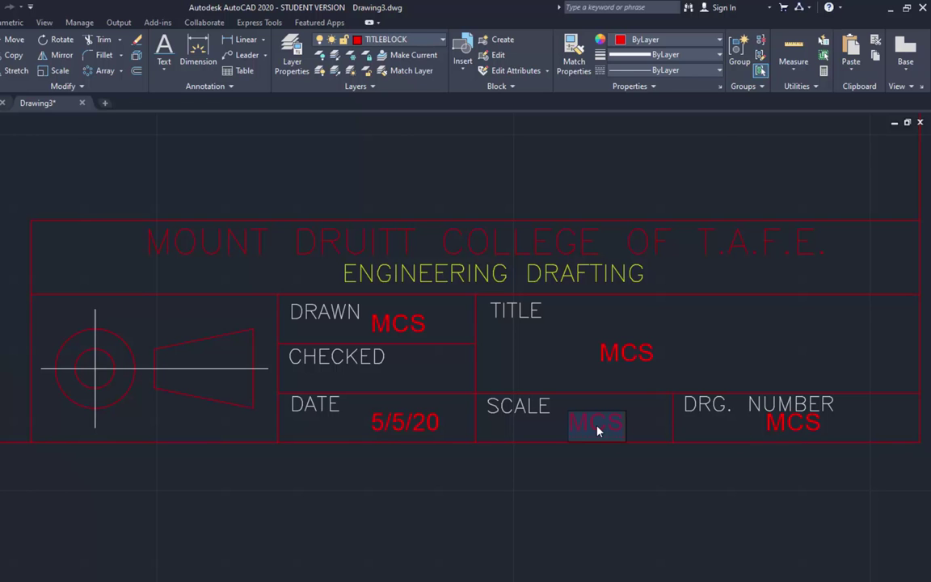
pyautogui.write('1:1')
pyautogui.press('Return')
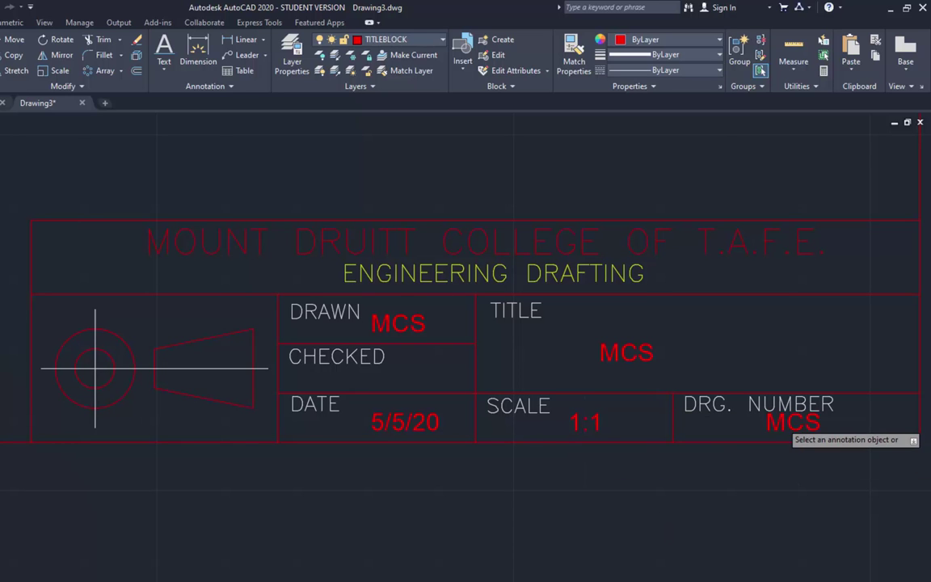
# Change the copied text in the DRG. NUMBER cell to 1234 and in the TITLE cell to BRACKET.
pyautogui.click(781, 421)
pyautogui.write('1234')
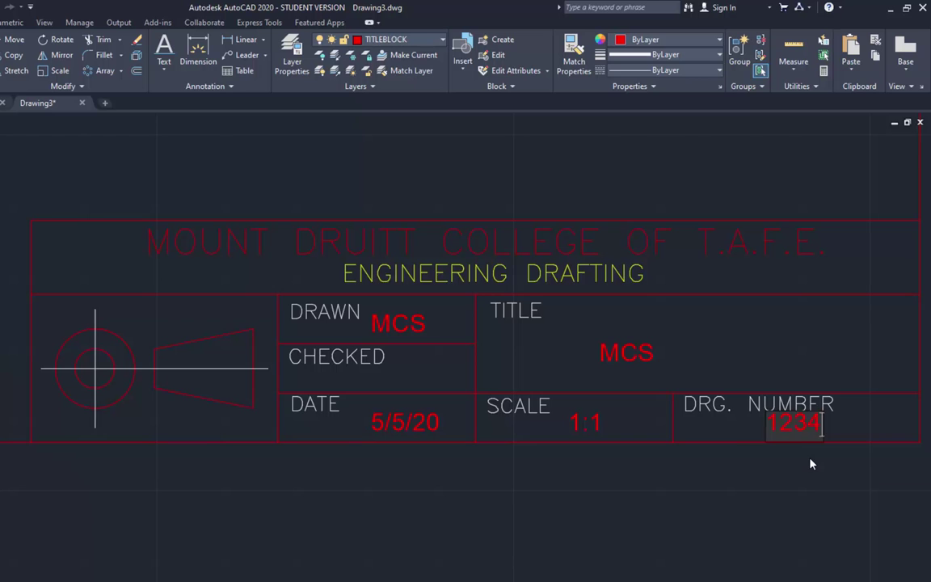
pyautogui.press('Return')
pyautogui.click(629, 353)
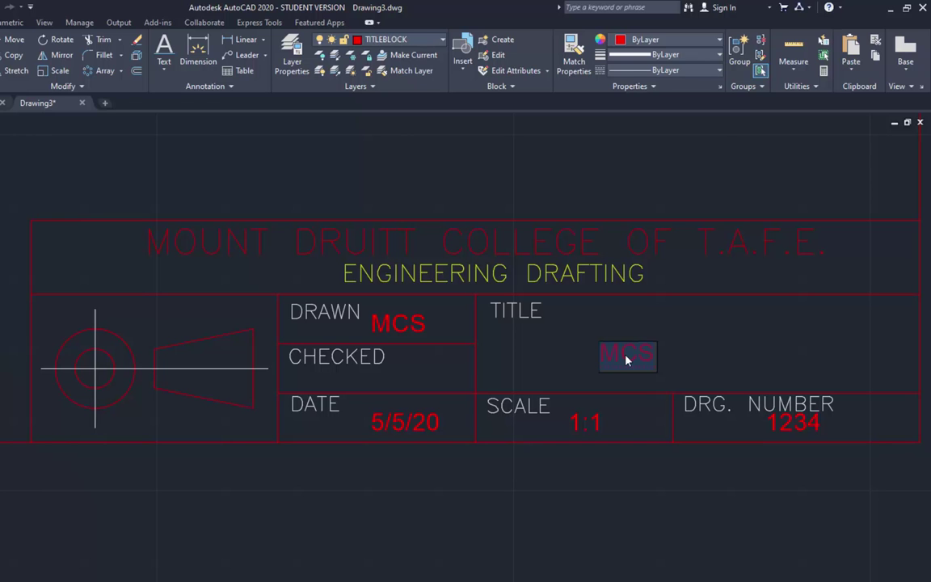
pyautogui.write('BRACKET')
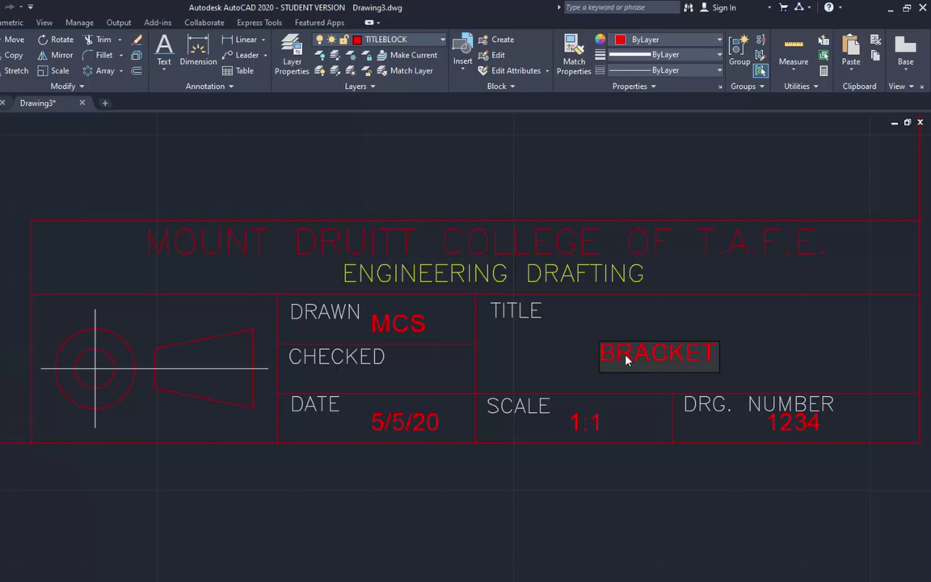
pyautogui.press('Return')
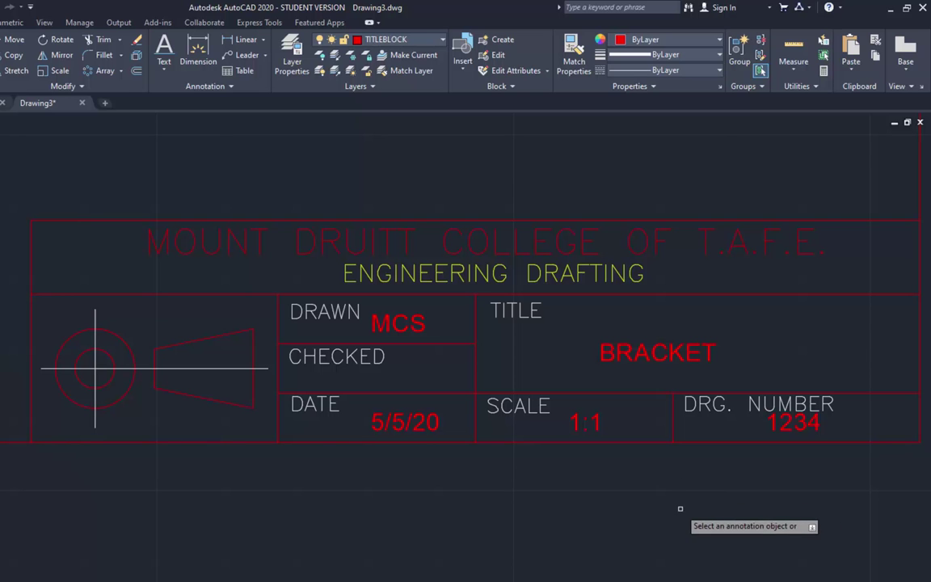
# Set the height of the BRACKET title text to 3.5 in its properties and deselect it.
pyautogui.click(656, 349)
pyautogui.click(621, 340)
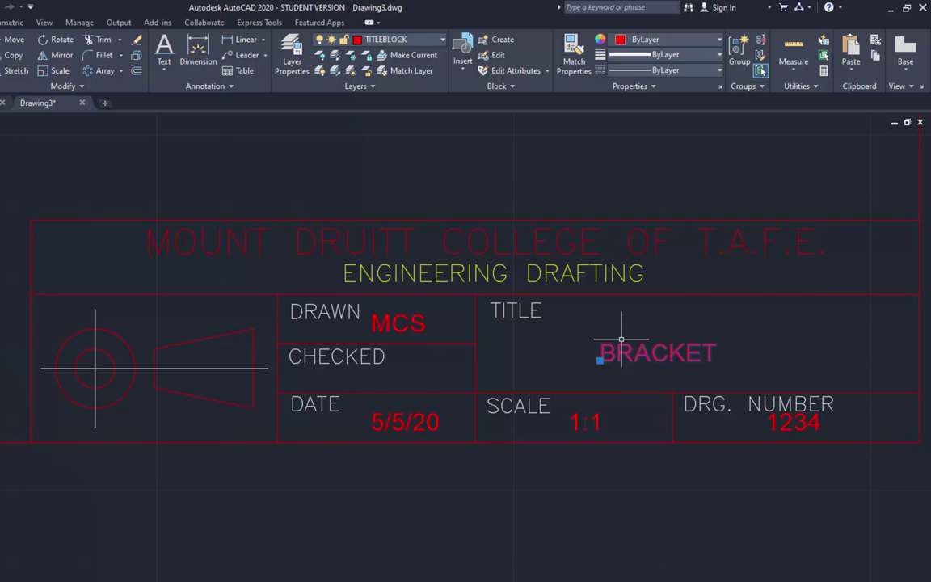
pyautogui.rightClick(516, 193)
pyautogui.click(556, 518)
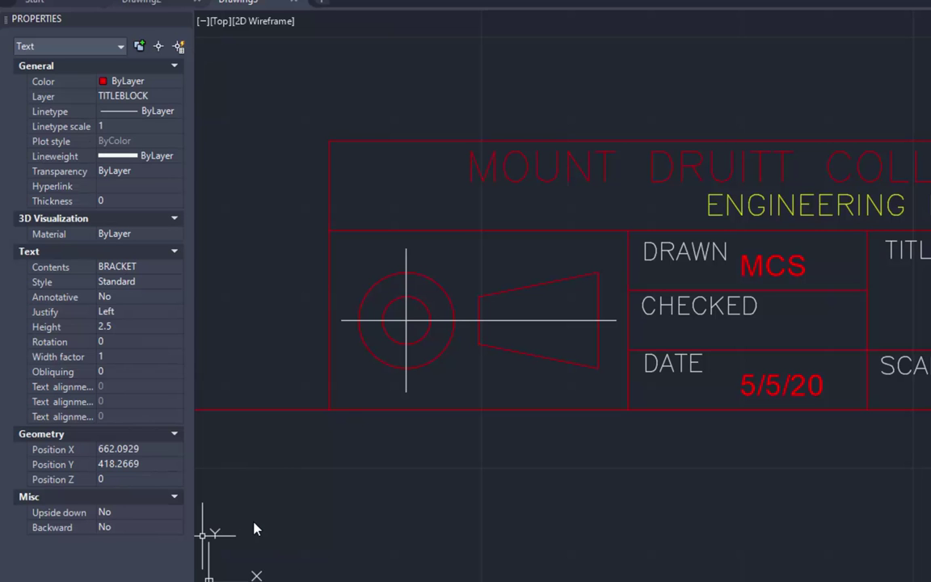
pyautogui.click(134, 329)
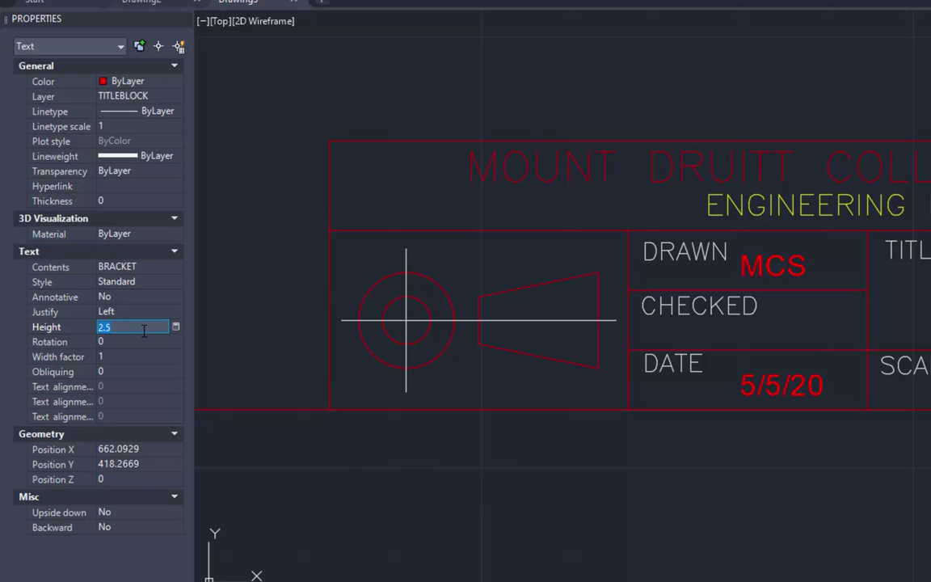
pyautogui.write('3.5')
pyautogui.click(146, 339)
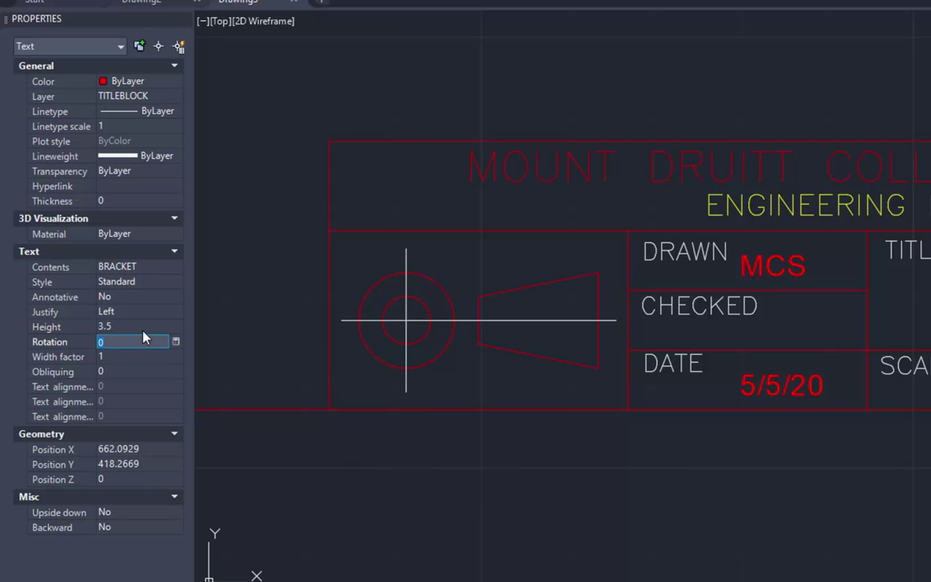
pyautogui.press('Escape')
pyautogui.press('Escape')
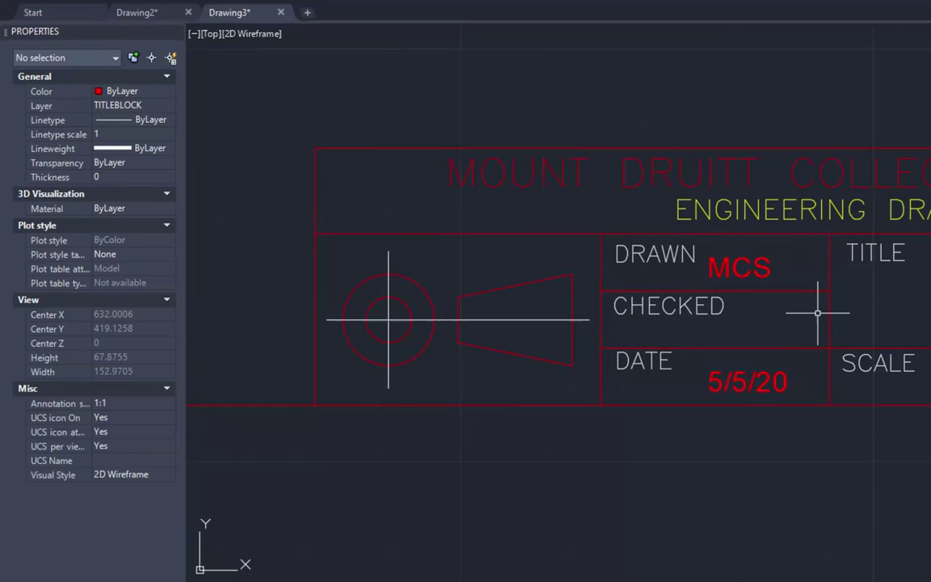
# Assign the drafter's initials, date, scale and drawing number texts in the title block to the TEXT25 layer.
pyautogui.scroll(-3, 808, 267)
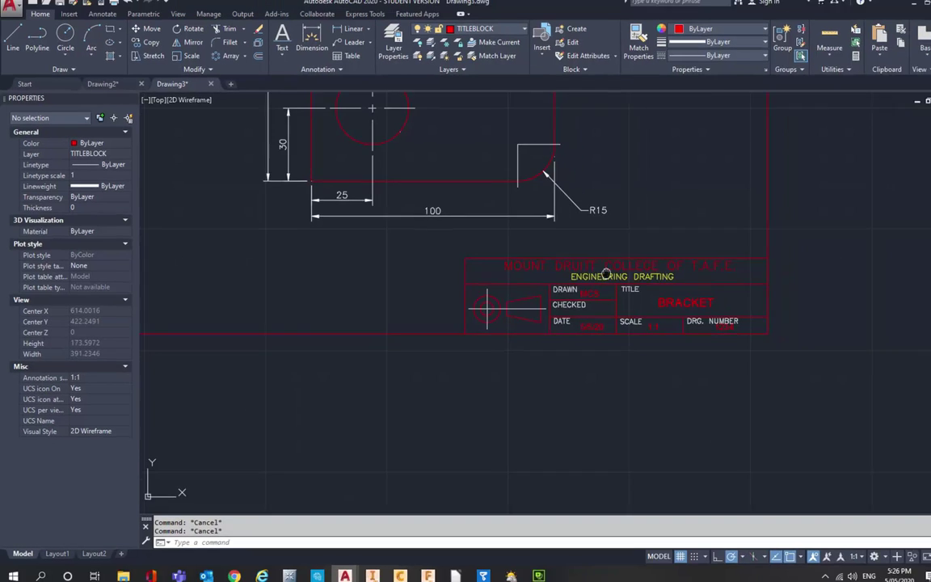
pyautogui.scroll(2, 608, 295)
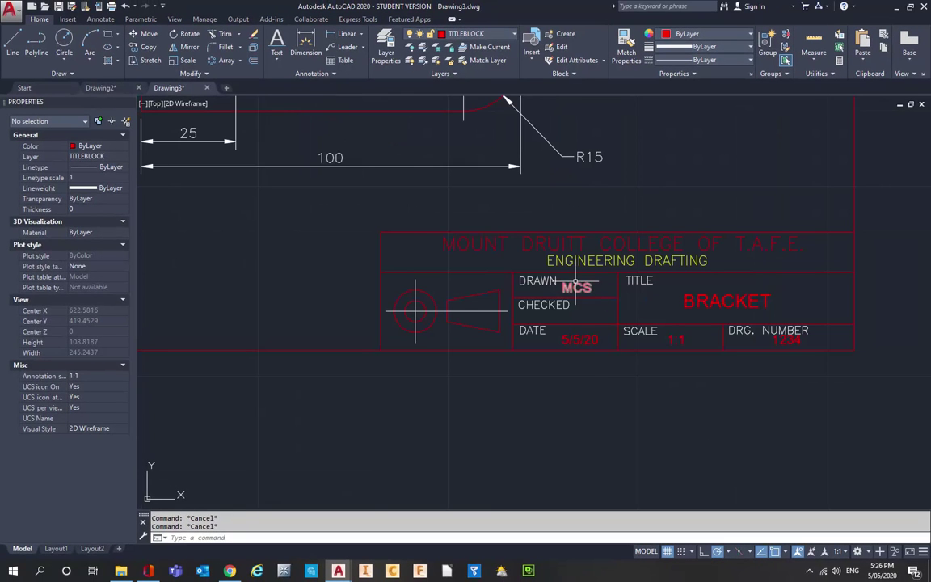
pyautogui.click(576, 288)
pyautogui.click(579, 340)
pyautogui.click(675, 340)
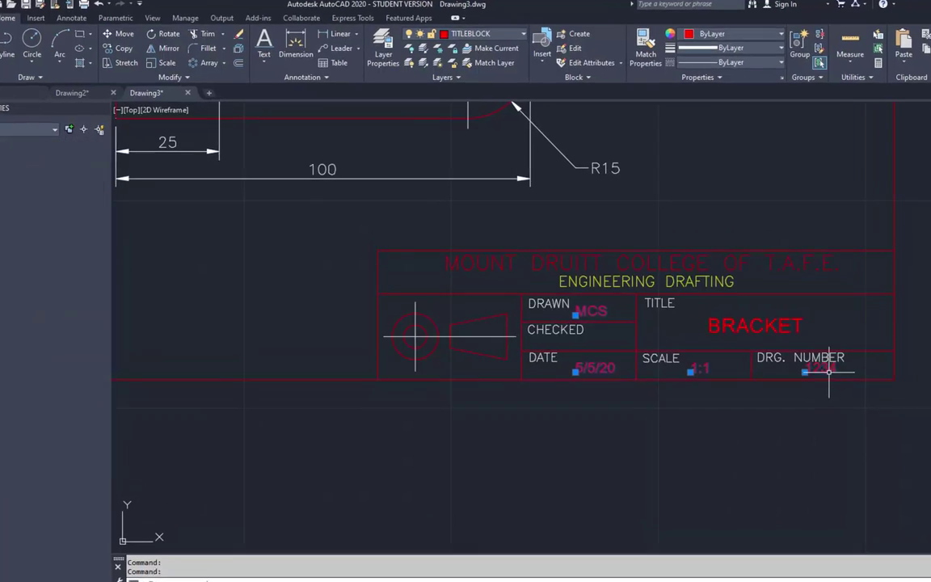
pyautogui.click(794, 341)
pyautogui.click(548, 36)
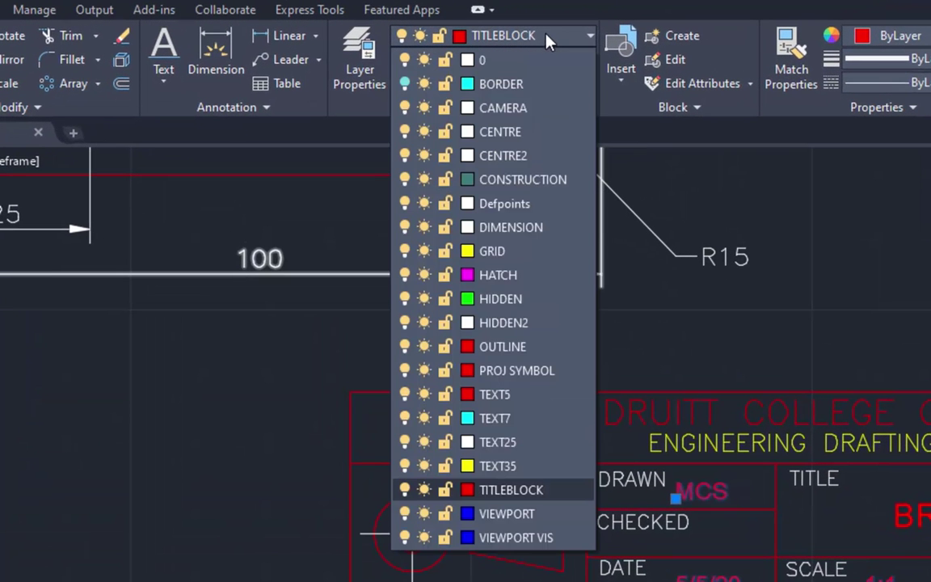
pyautogui.click(538, 446)
pyautogui.press('Escape')
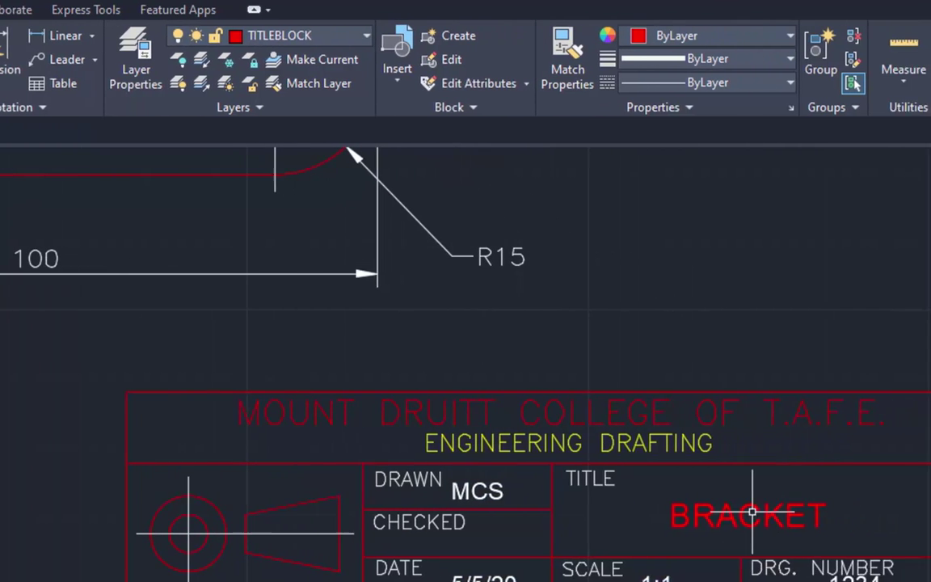
# Assign the BRACKET title text to the TEXT35 layer and deselect it.
pyautogui.click(921, 516)
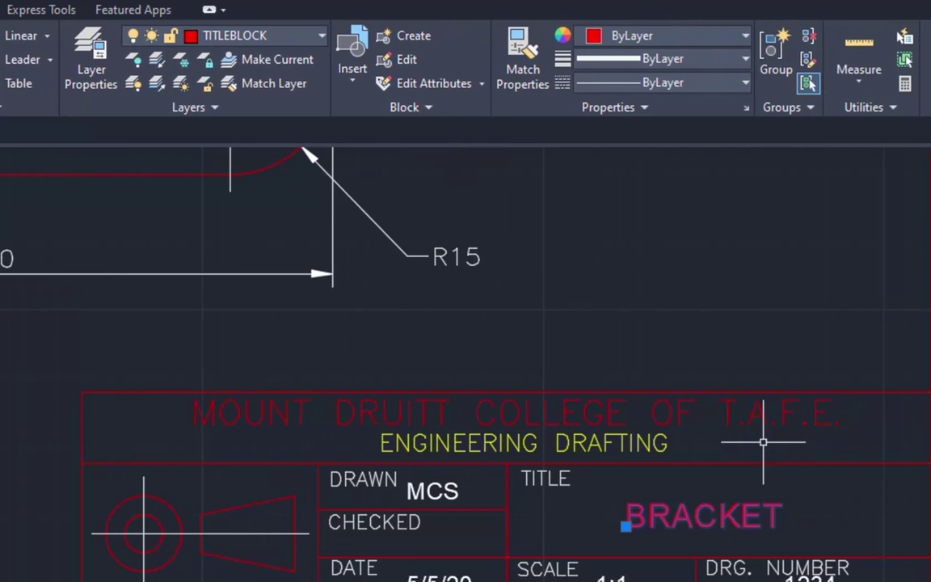
pyautogui.click(315, 44)
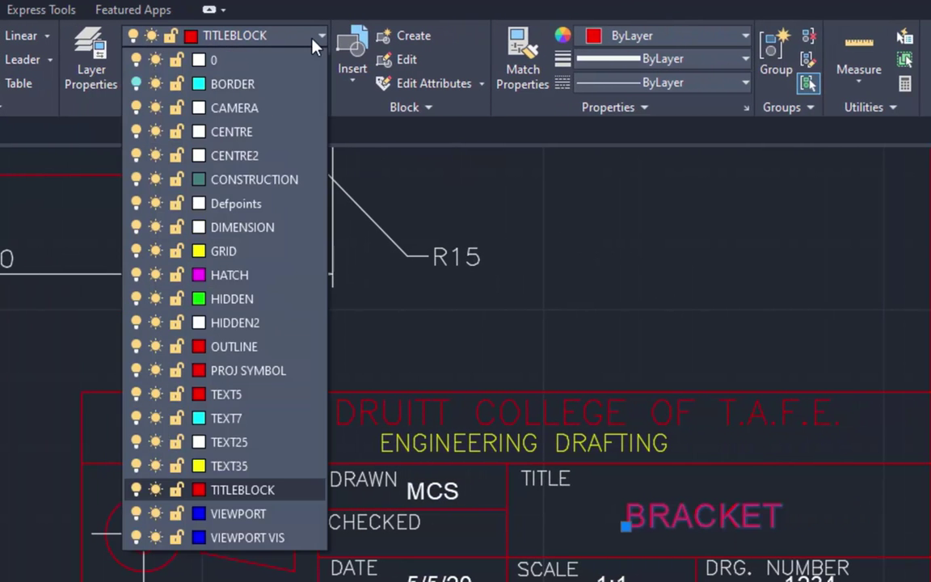
pyautogui.click(255, 466)
pyautogui.press('Escape')
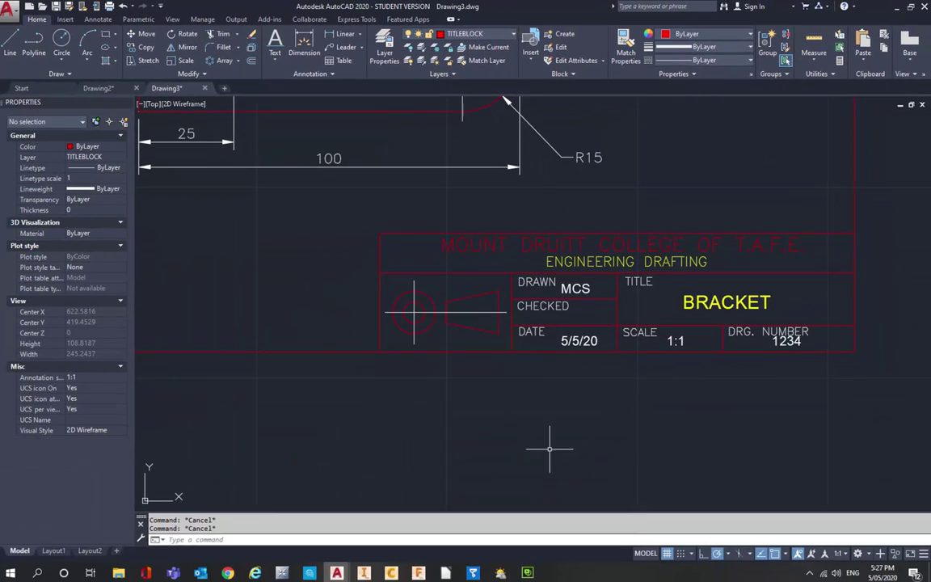
# Close the Properties palette and bring the whole title block sheet into view.
pyautogui.scroll(-2, 558, 324)
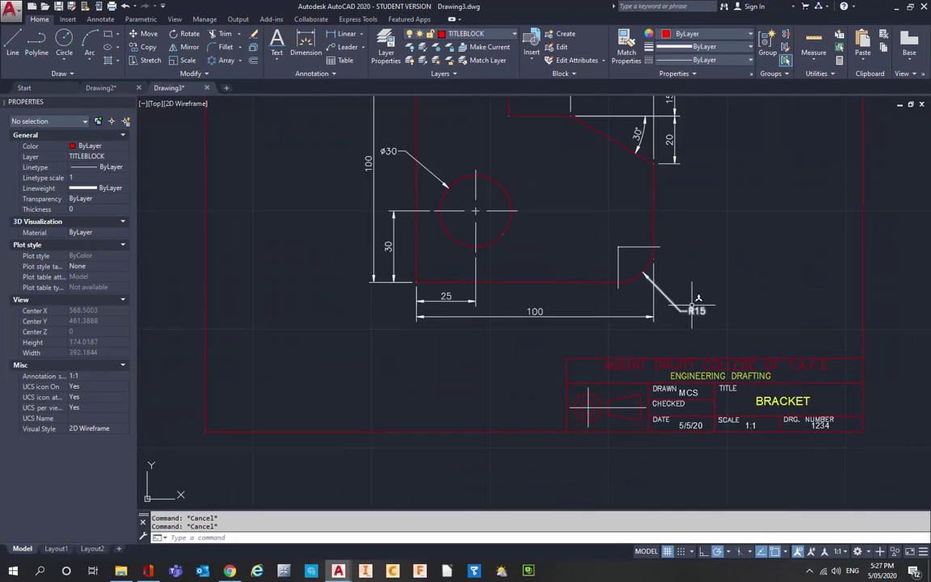
pyautogui.moveTo(587, 279); pyautogui.dragTo(577, 300, button='middle')
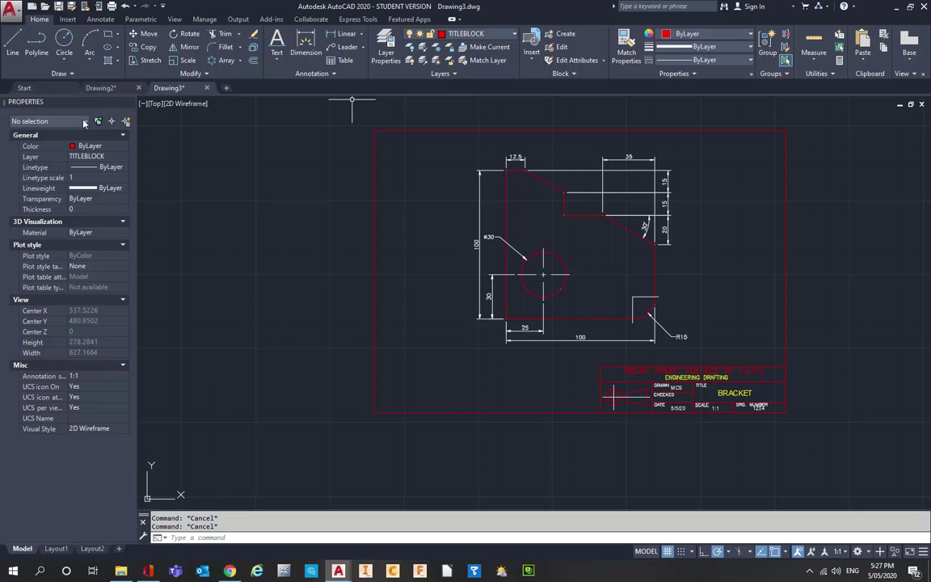
pyautogui.click(117, 102)
pyautogui.moveTo(415, 241); pyautogui.dragTo(411, 257, button='middle')
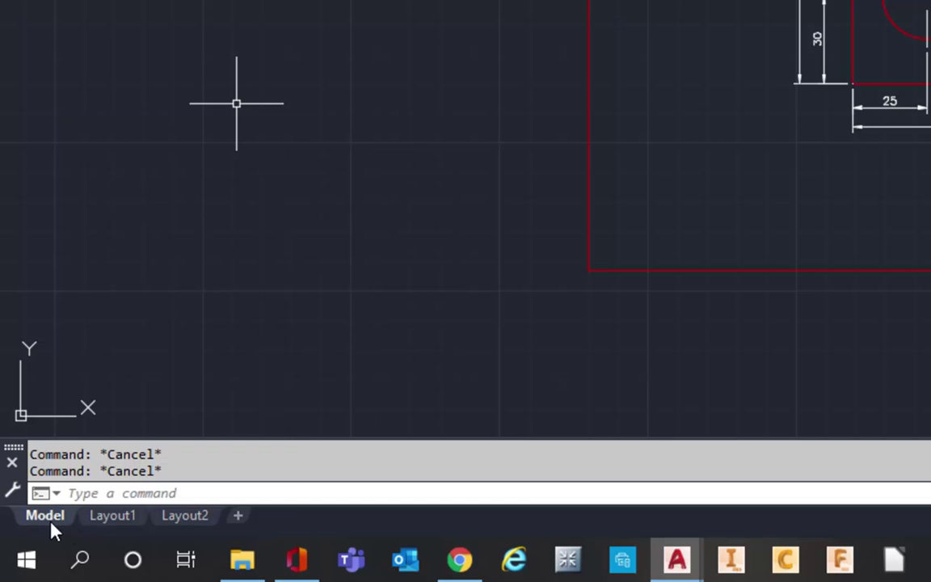
# Open the Plot dialog for the model space drawing.
pyautogui.rightClick(51, 518)
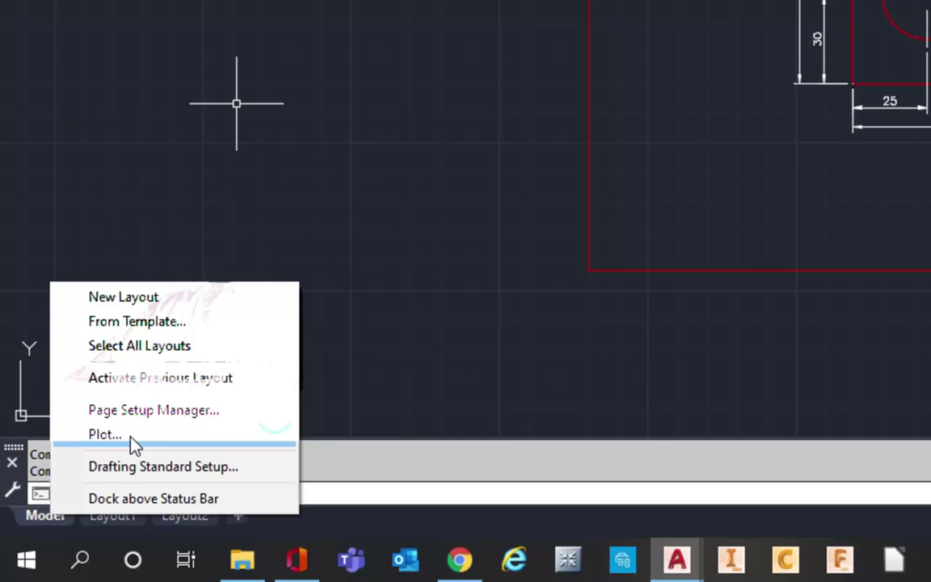
pyautogui.click(152, 244)
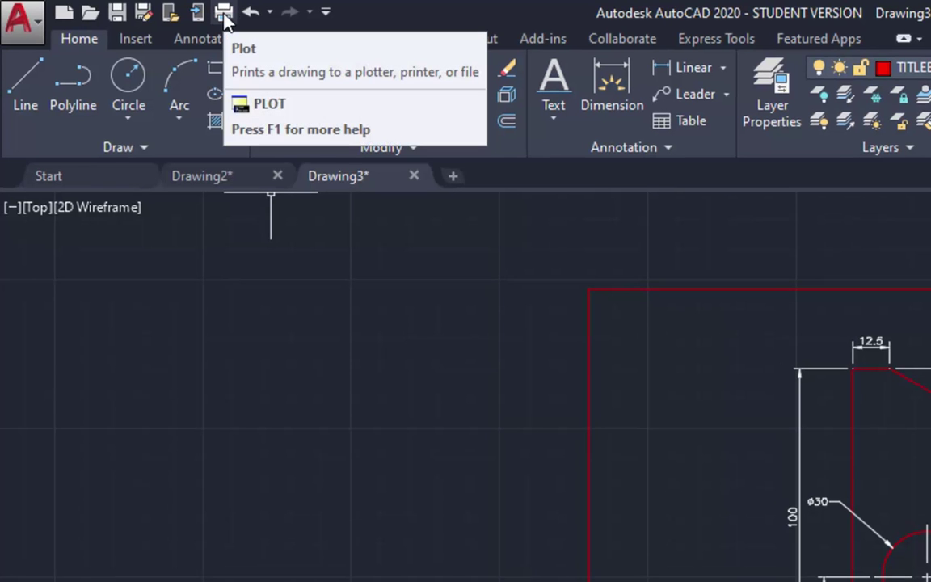
pyautogui.click(35, 26)
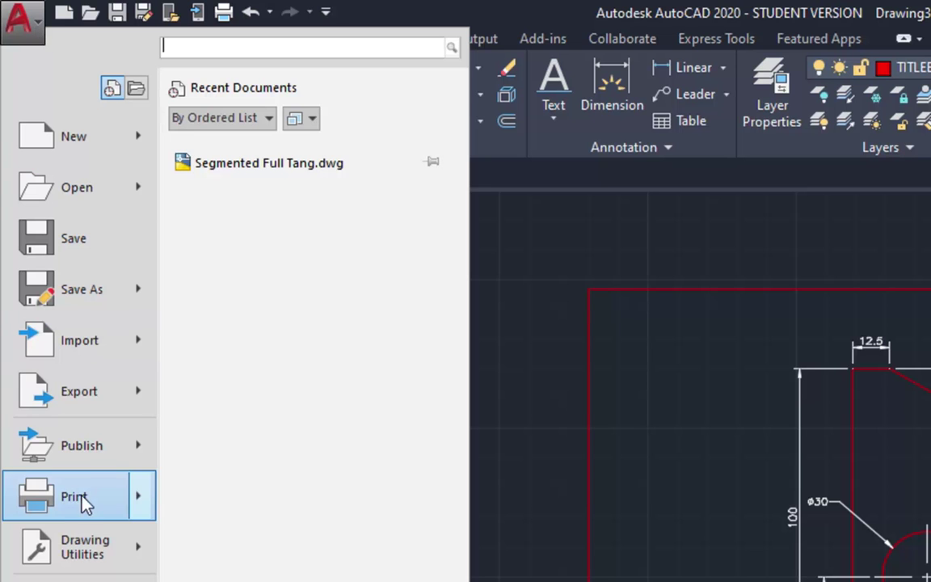
pyautogui.moveTo(79, 507)
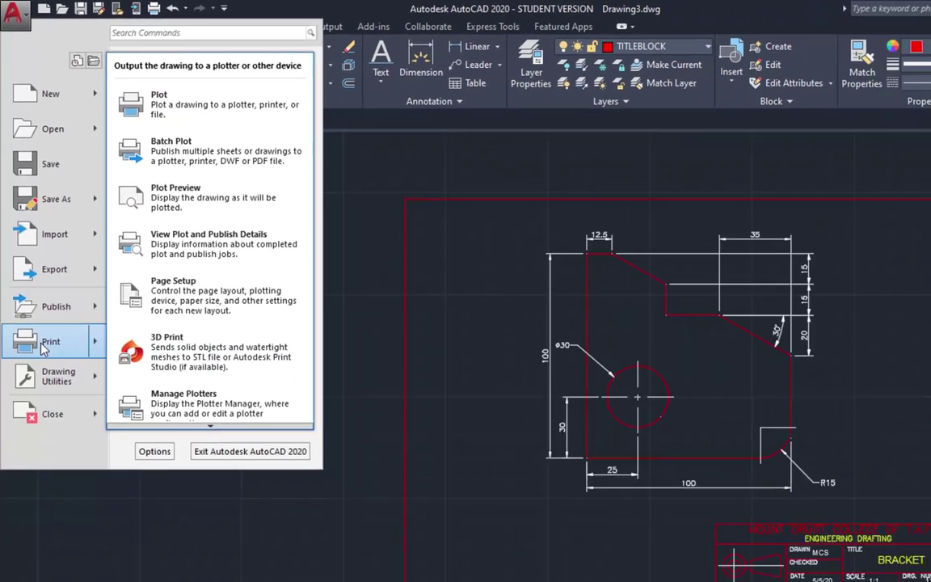
pyautogui.click(48, 343)
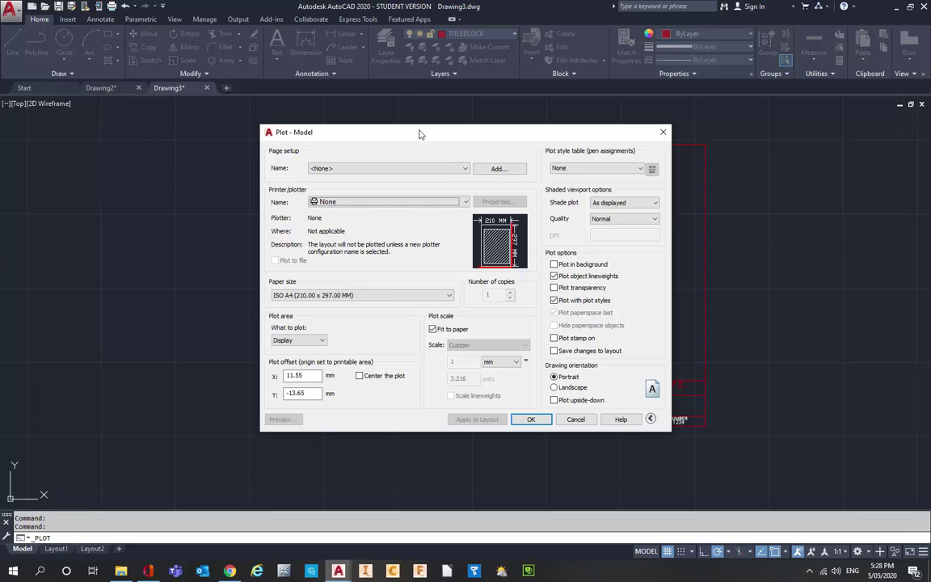
# Choose the HP10123F (HP Officejet Pro 8610) printer and the A4 paper size for the plot.
pyautogui.moveTo(420, 134); pyautogui.dragTo(468, 114)
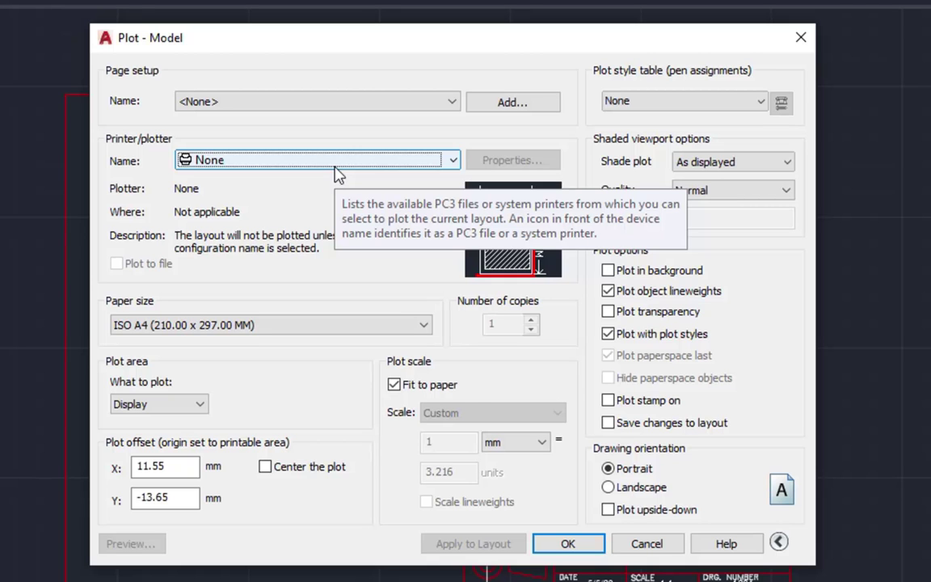
pyautogui.click(380, 168)
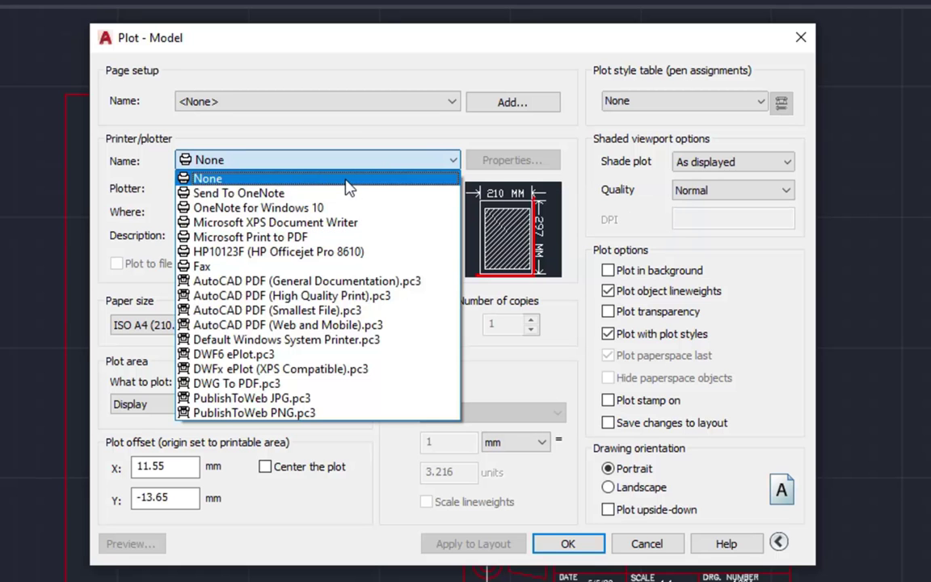
pyautogui.click(280, 253)
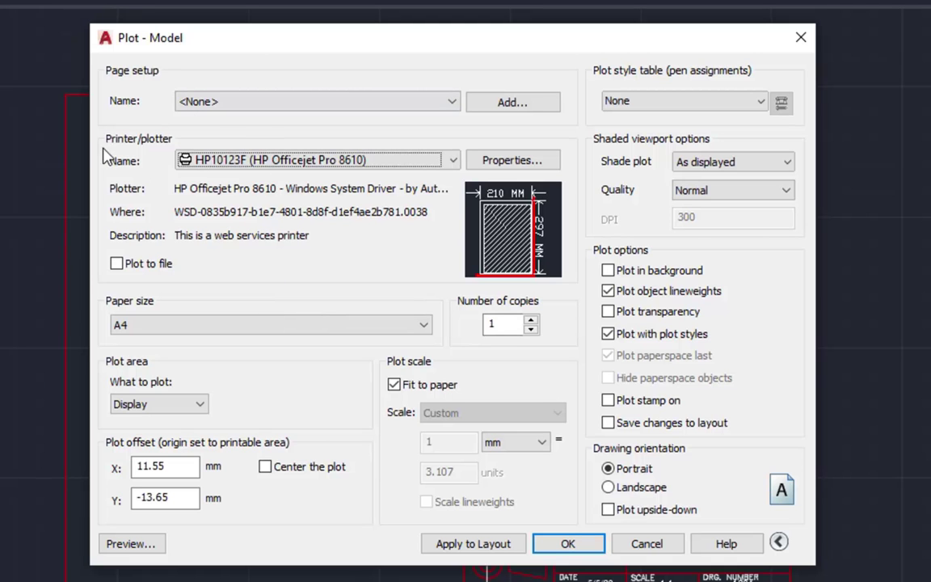
pyautogui.click(288, 328)
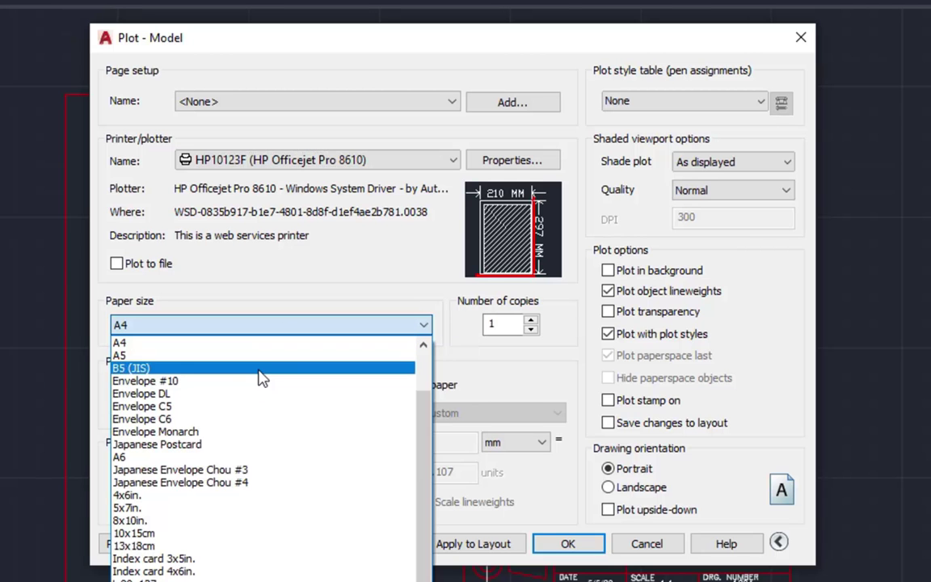
pyautogui.click(172, 346)
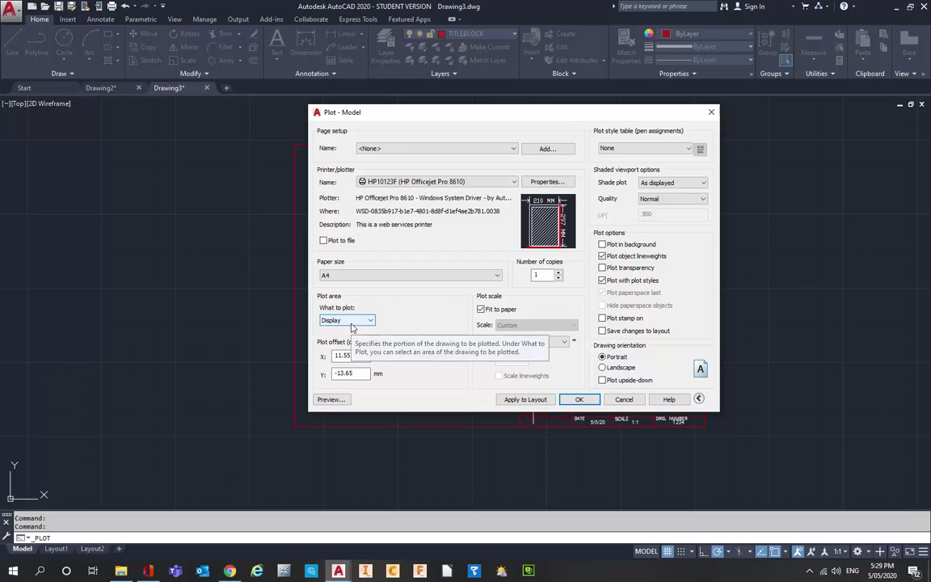
# Set the plot area to Window, spanning from the sheet border's lower-left corner to its upper-right corner.
pyautogui.moveTo(415, 119)
pyautogui.mouseDown()
pyautogui.moveTo(441, 160)
pyautogui.moveTo(599, 261)
pyautogui.moveTo(855, 340)
pyautogui.mouseUp()
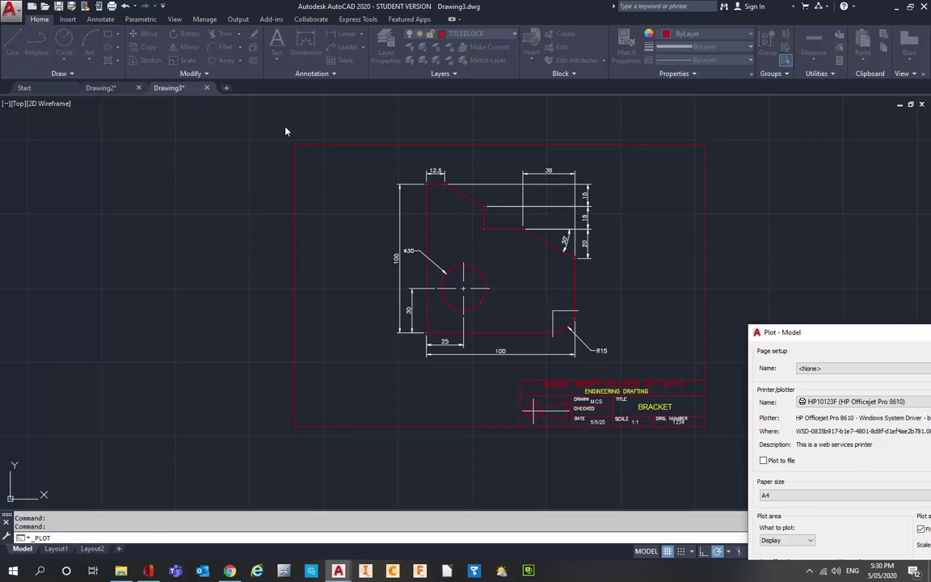
pyautogui.moveTo(854, 333); pyautogui.dragTo(456, 159)
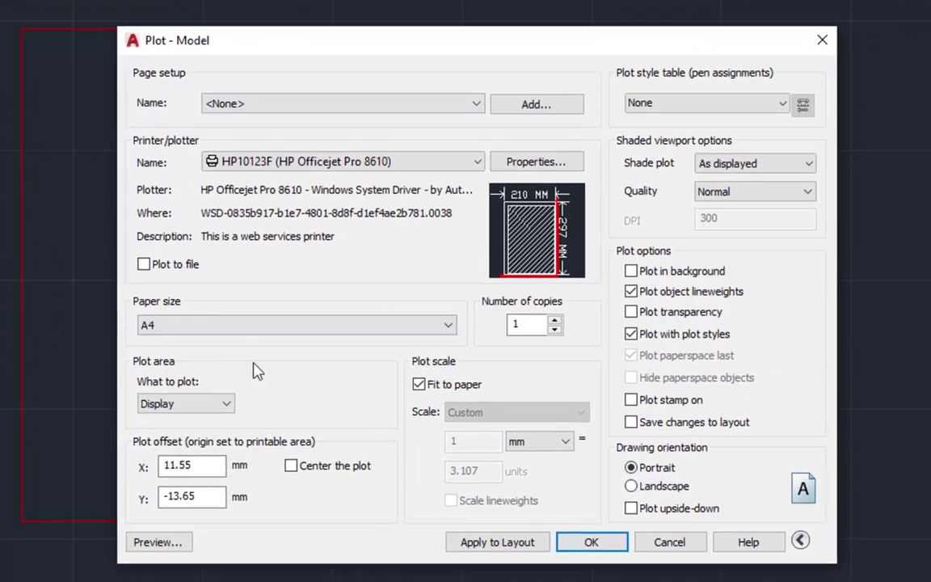
pyautogui.click(329, 379)
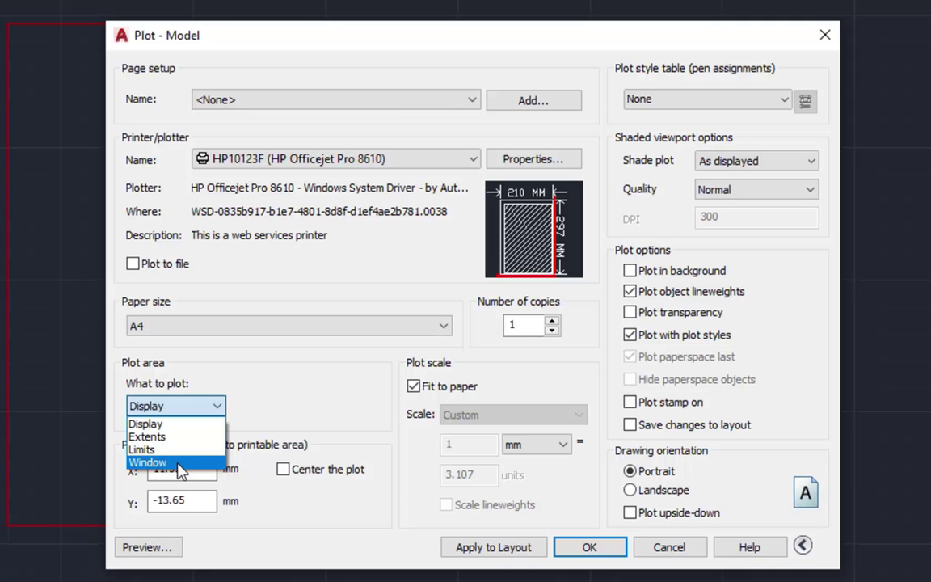
pyautogui.click(154, 462)
pyautogui.scroll(3, 177, 447)
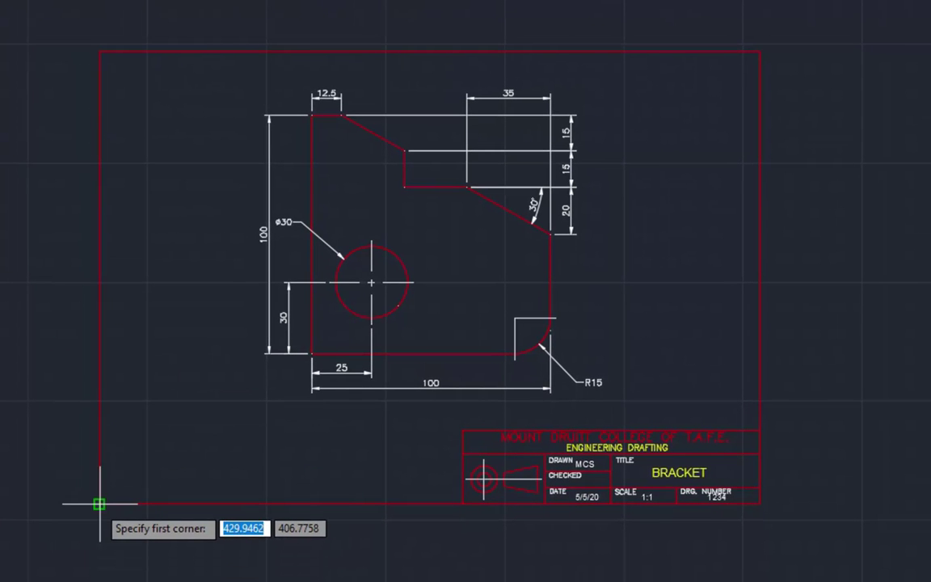
pyautogui.click(99, 504)
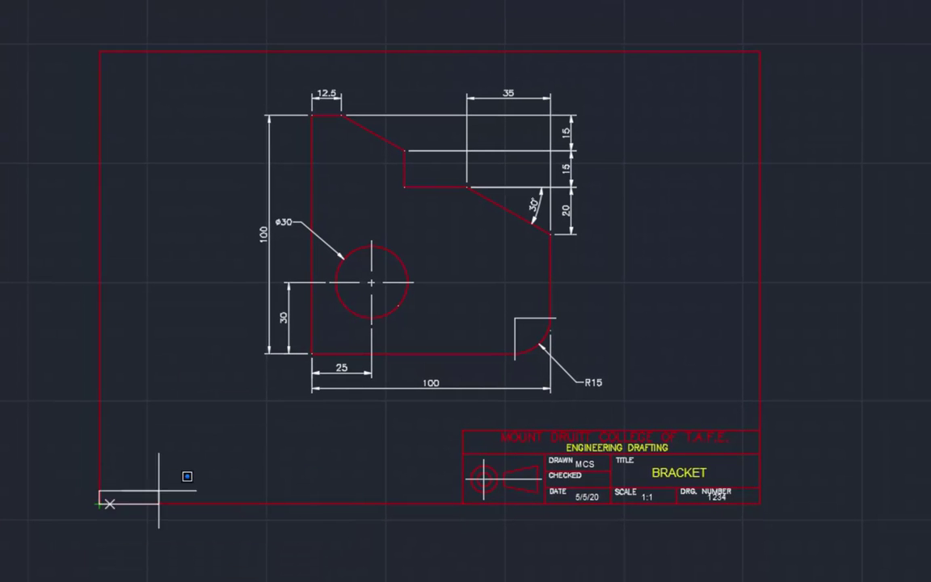
pyautogui.click(759, 51)
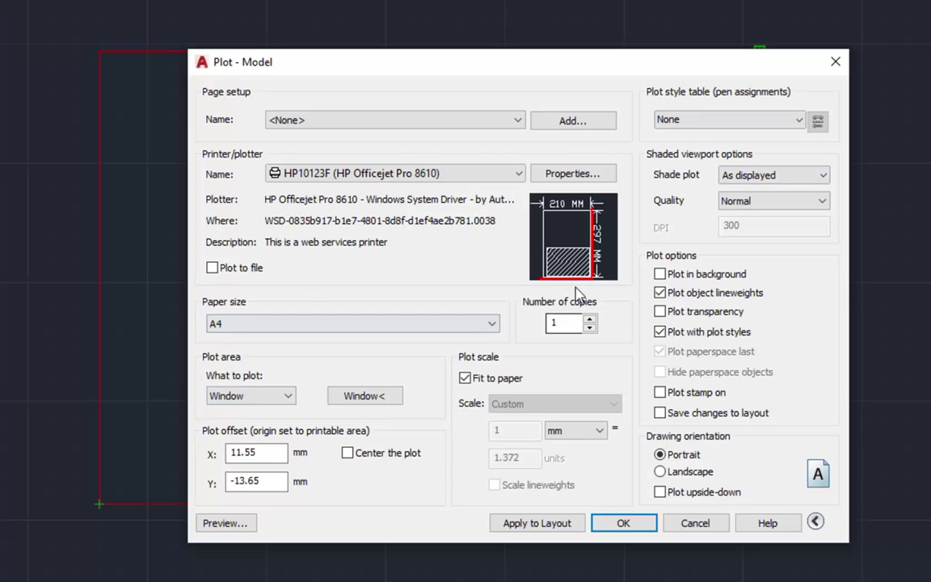
# Redefine the plot window from the sheet border's lower-right corner to its upper-left corner.
pyautogui.moveTo(531, 217)
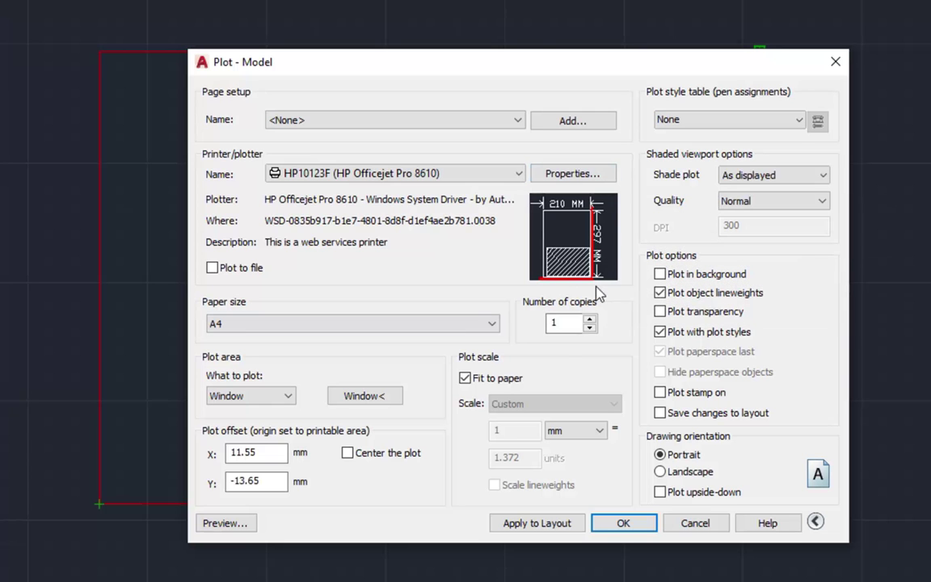
pyautogui.moveTo(550, 274)
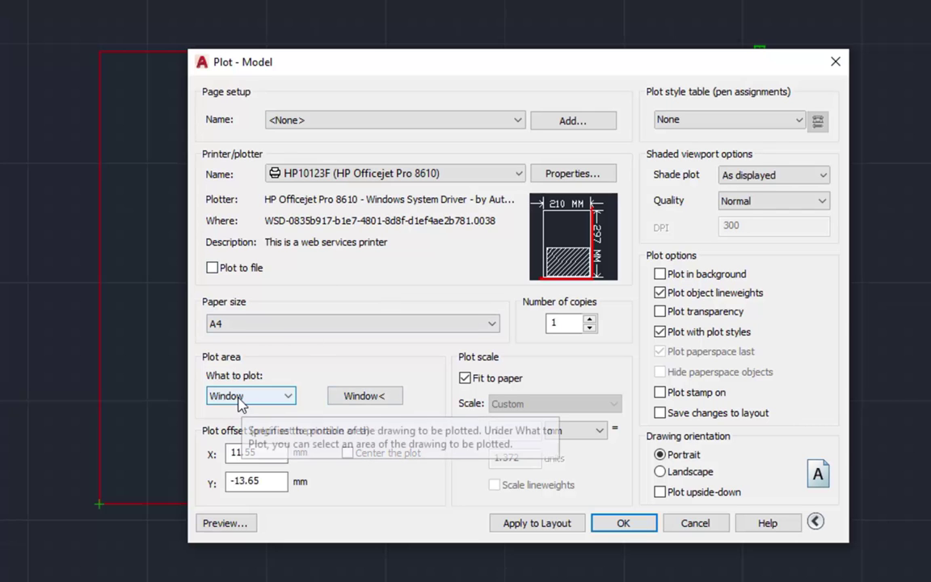
pyautogui.click(369, 398)
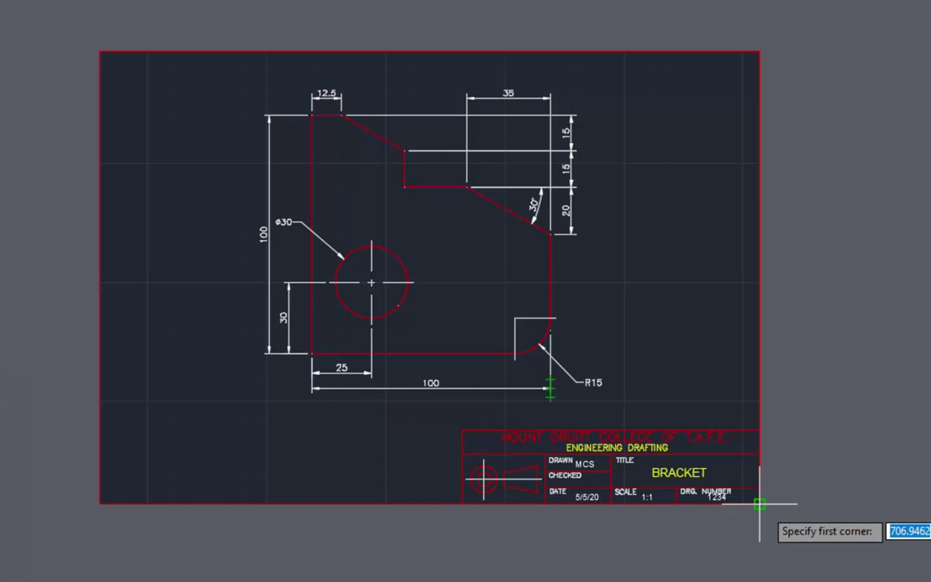
pyautogui.click(760, 503)
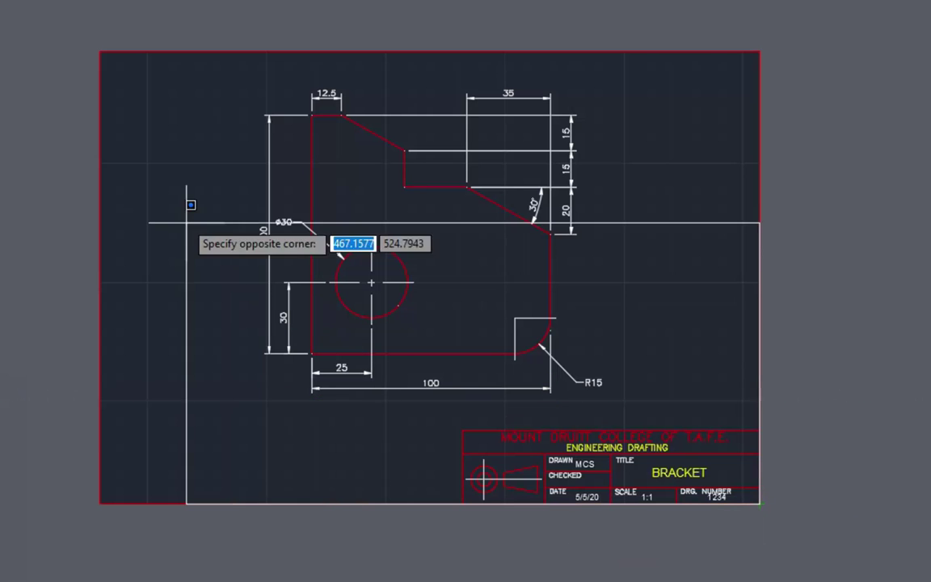
pyautogui.click(98, 51)
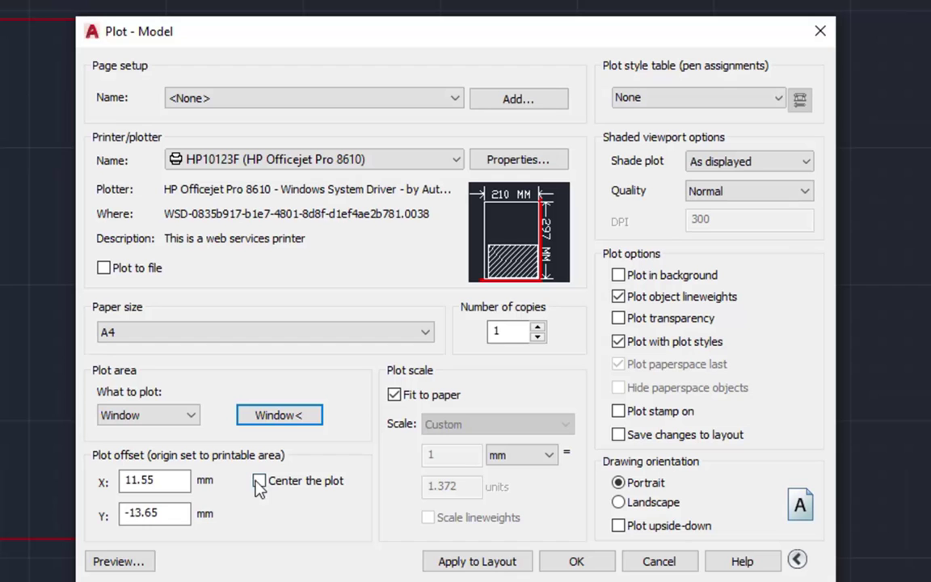
# Centre the plot on the paper, turn off Fit to paper and set the plot scale to 1:1.
pyautogui.click(259, 481)
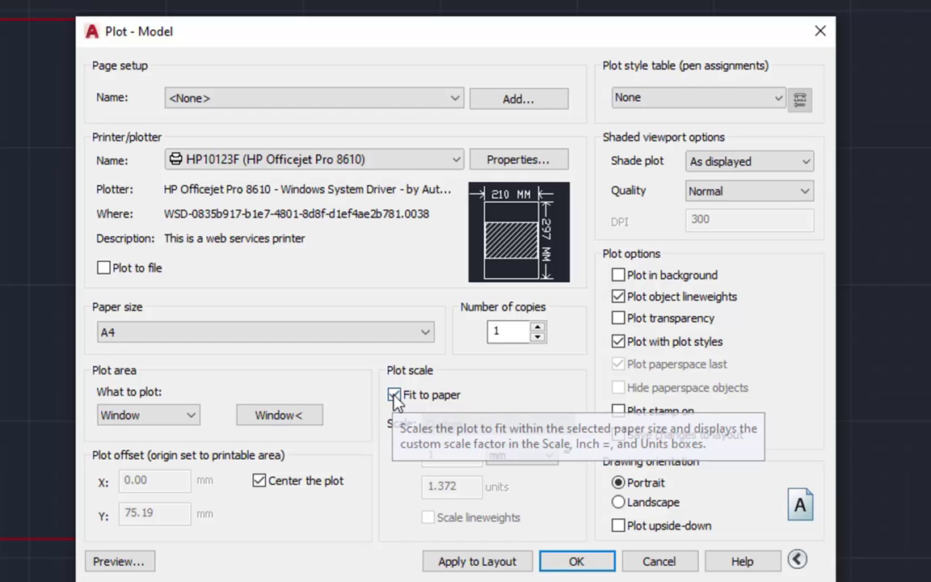
pyautogui.click(395, 397)
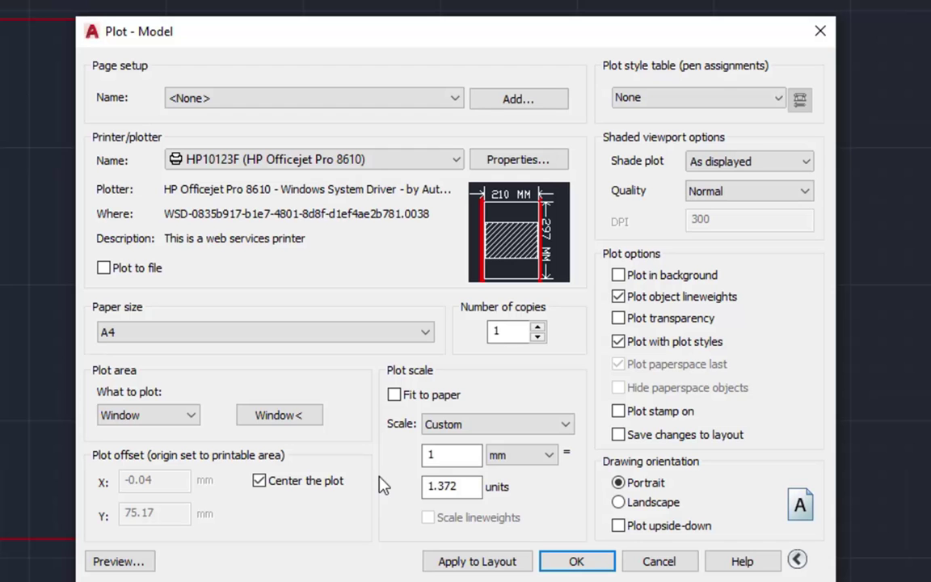
pyautogui.click(566, 424)
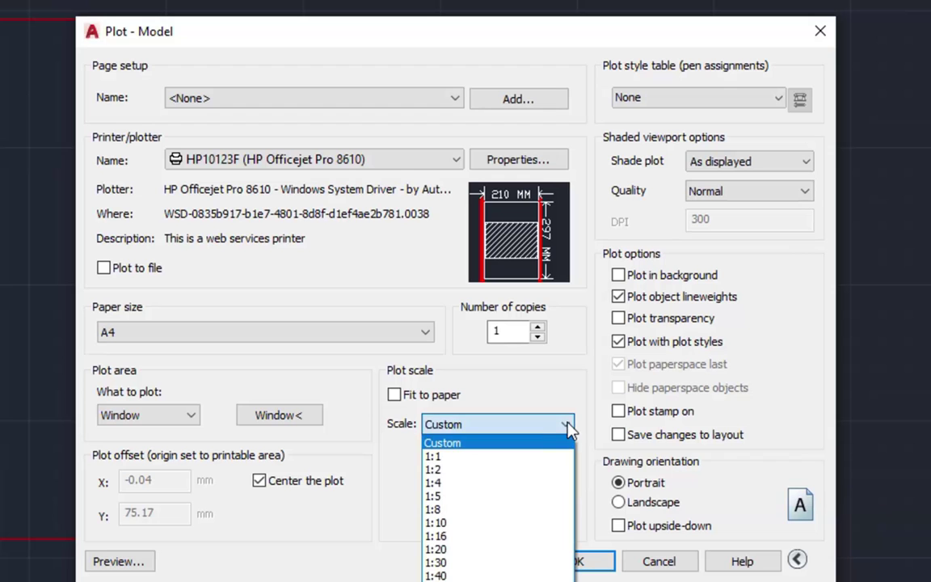
pyautogui.click(447, 455)
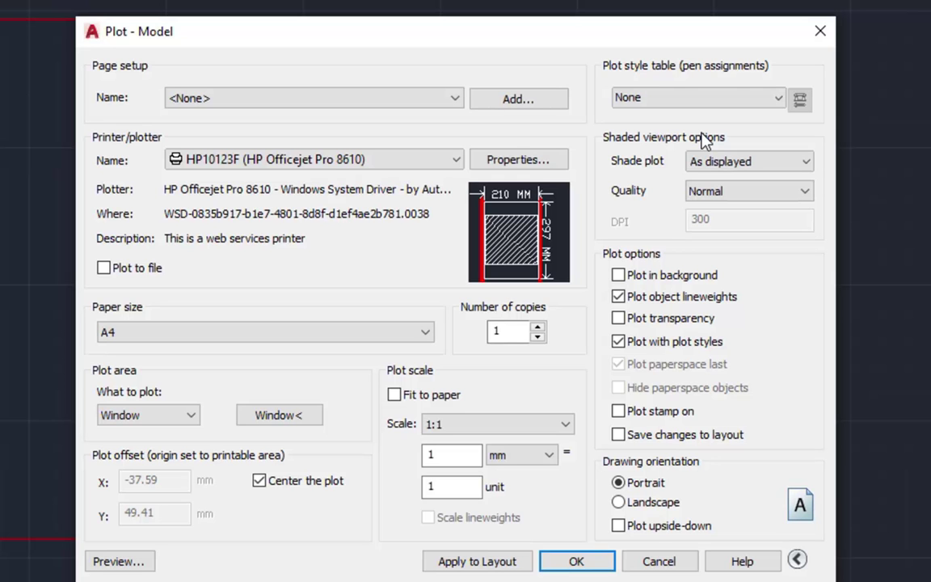
# Assign the monochrome.ctb plot style table to all layouts and set the drawing orientation to Landscape.
pyautogui.click(778, 100)
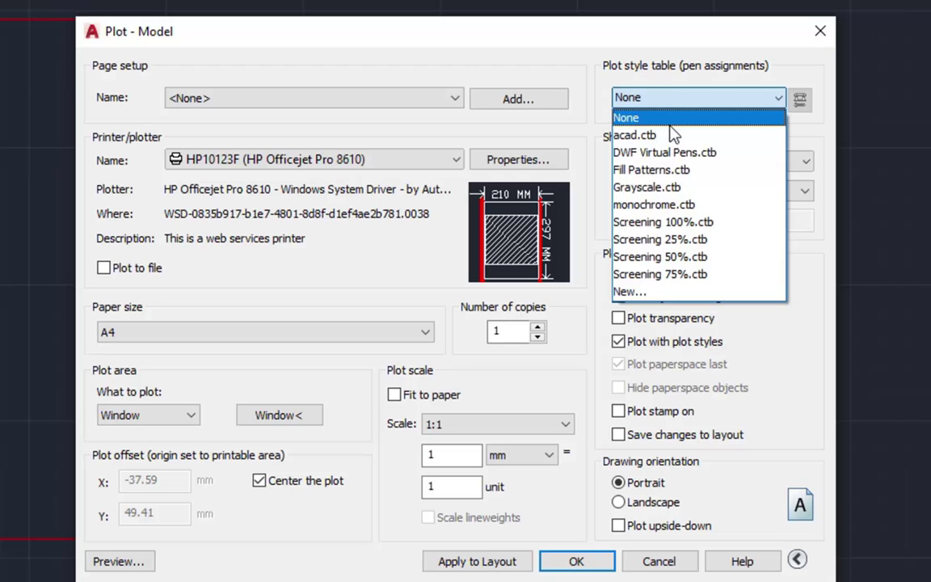
pyautogui.click(715, 211)
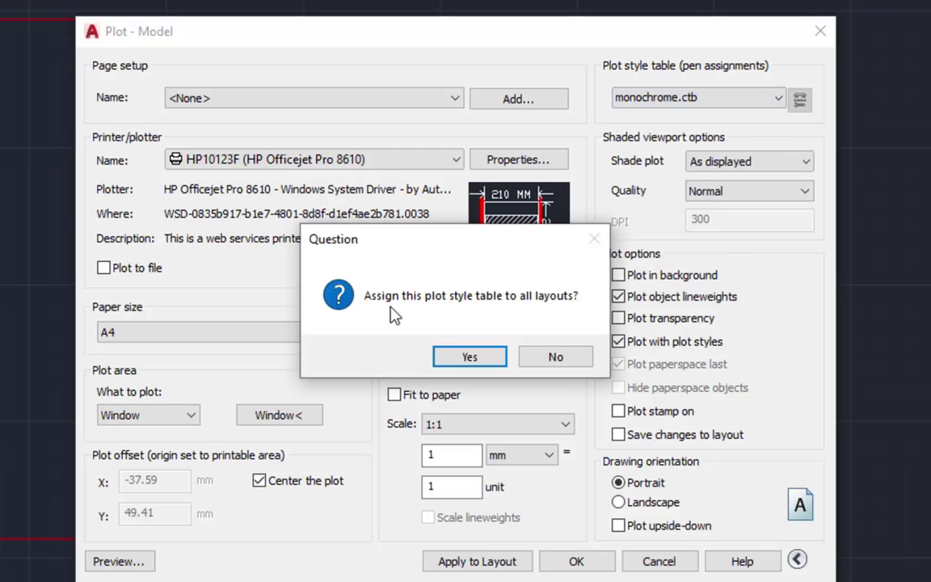
pyautogui.click(485, 363)
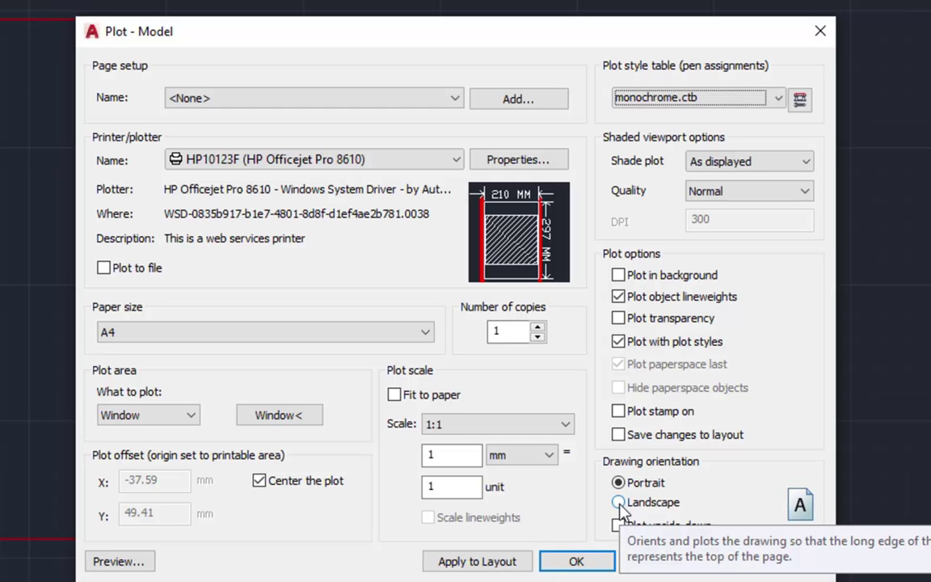
pyautogui.click(618, 503)
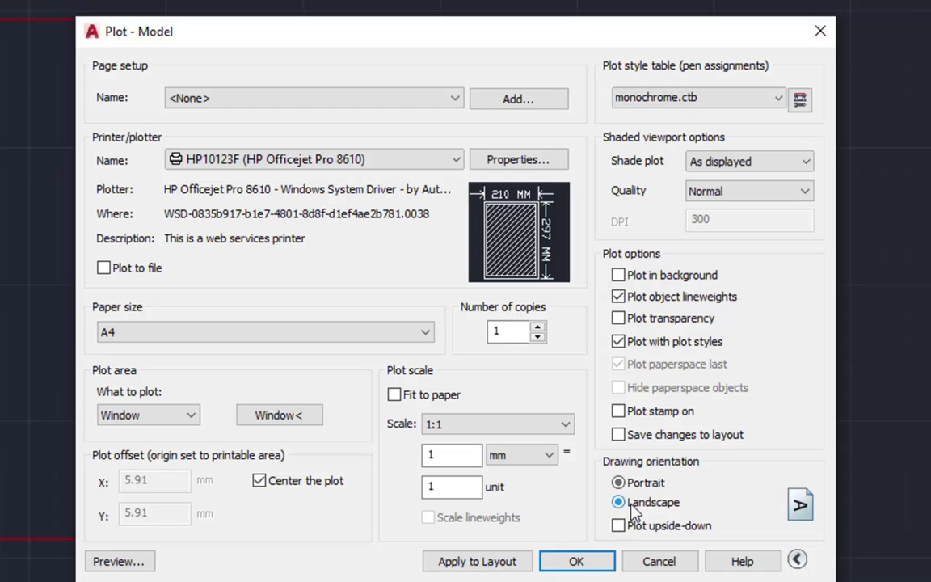